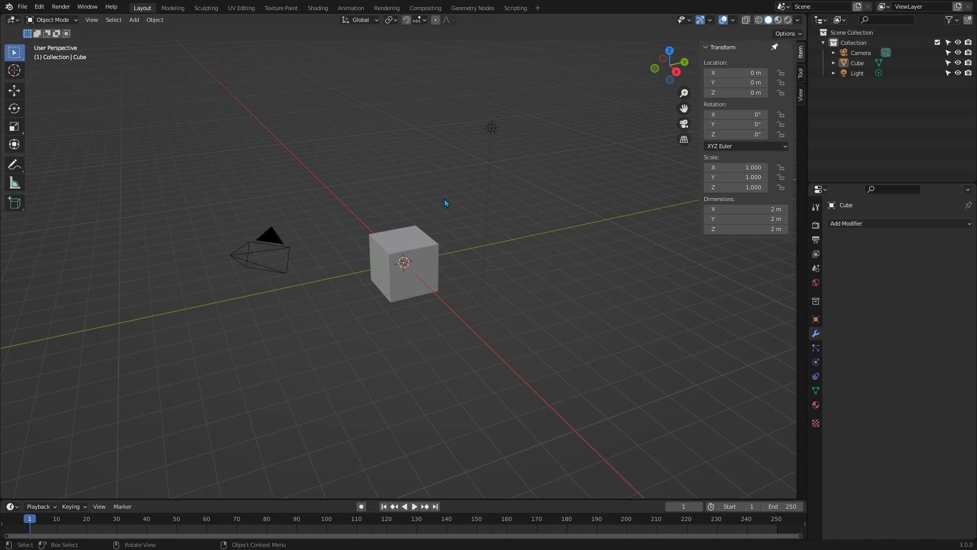
# - Switch the 3D viewport to Front Orthographic view of the default cube scene
pyautogui.press('KP_1')
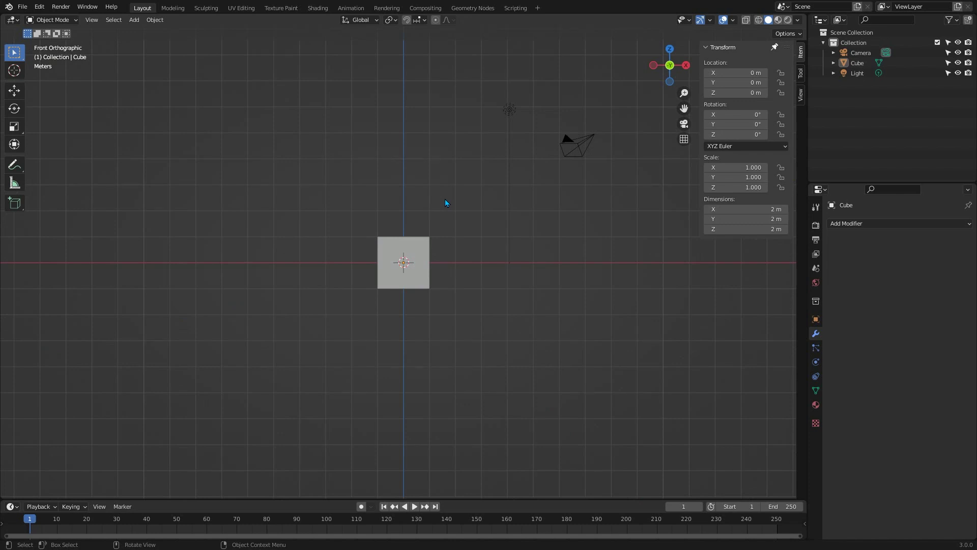
# - Add Pawn.png from the Chess Set Reference Images folder as a reference image
pyautogui.hotkey('shift', 'a')
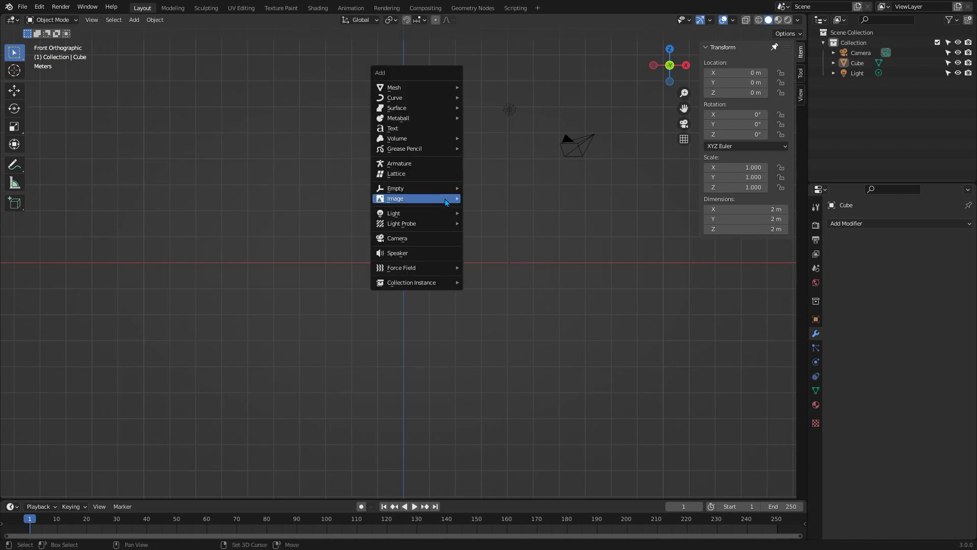
pyautogui.moveTo(445, 202)
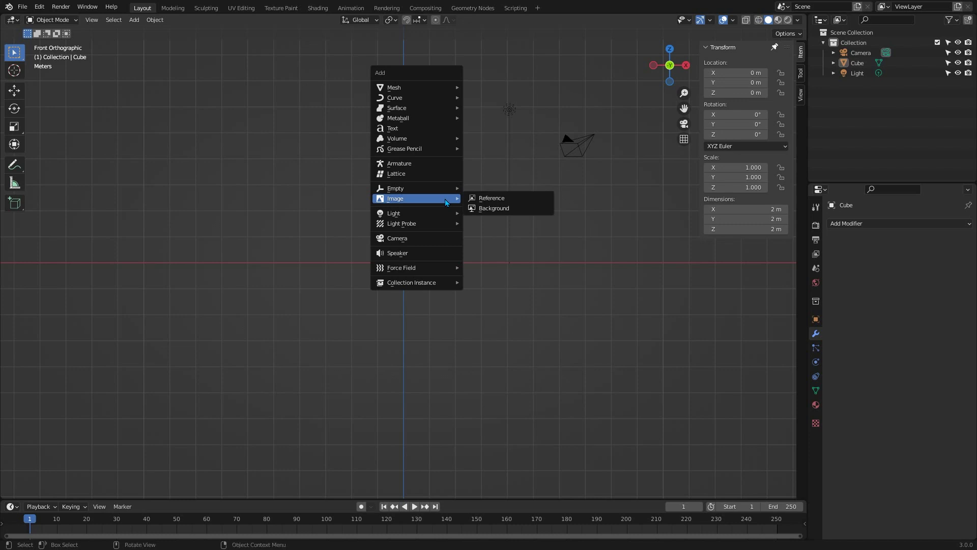
pyautogui.click(506, 198)
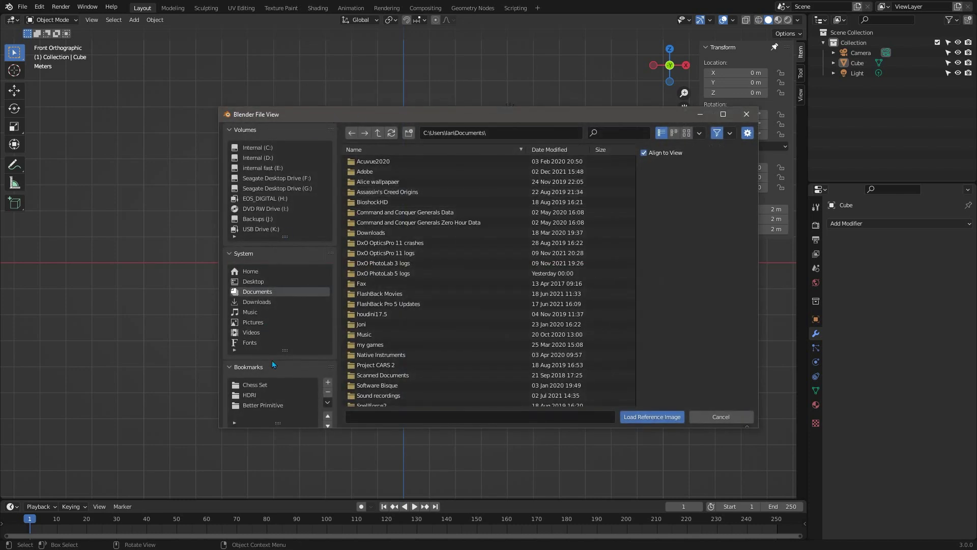
pyautogui.click(263, 385)
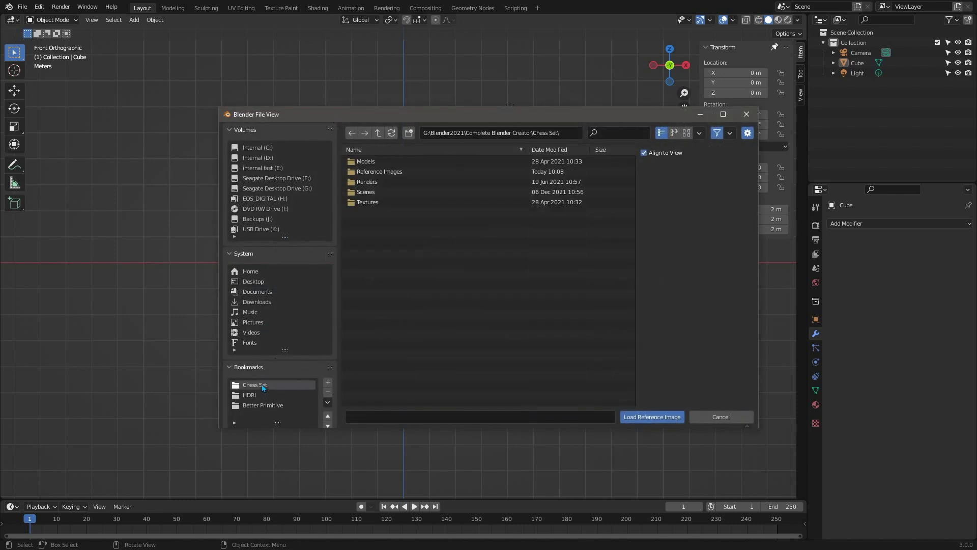
pyautogui.click(376, 173)
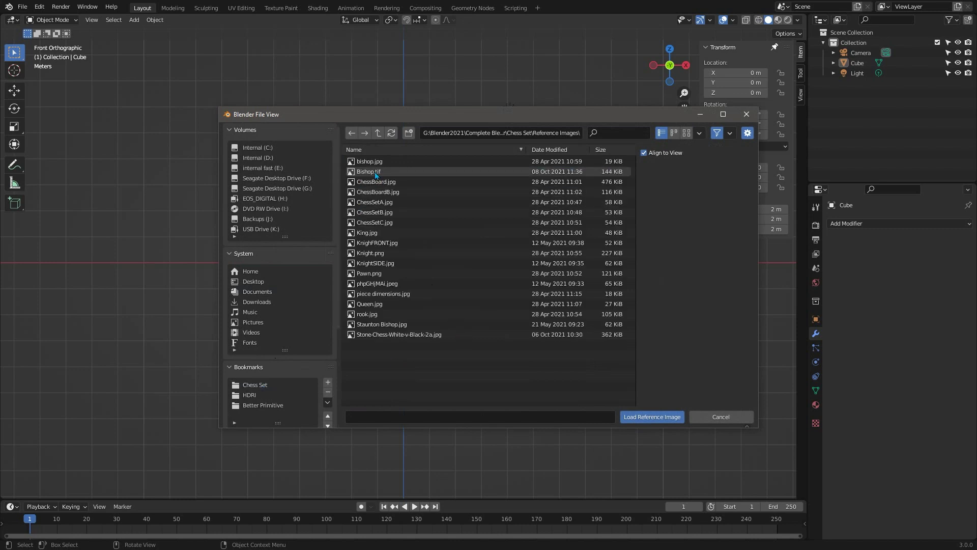
pyautogui.click(379, 275)
pyautogui.click(657, 417)
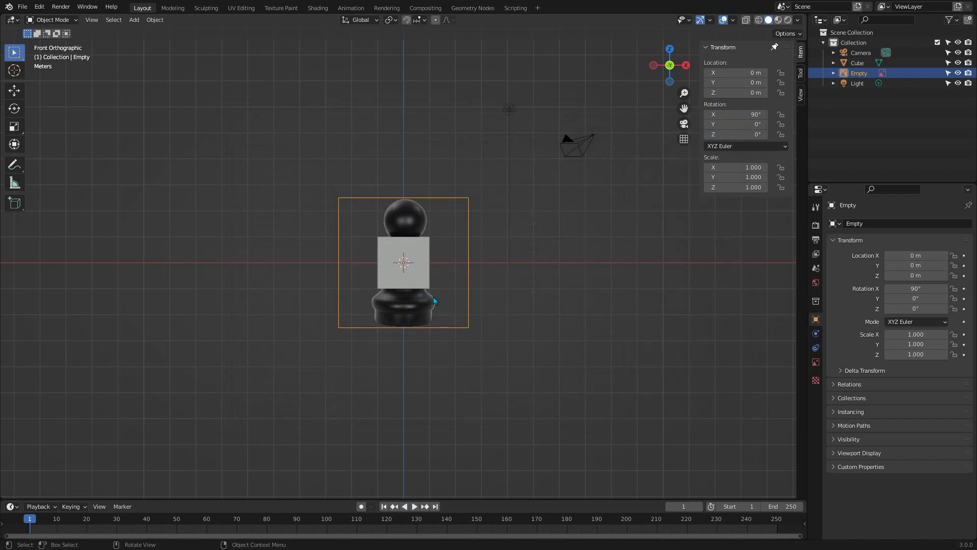
# - Set the reference image's Offset Y to 0 and its depth to Front
pyautogui.press('shift')
pyautogui.click(815, 362)
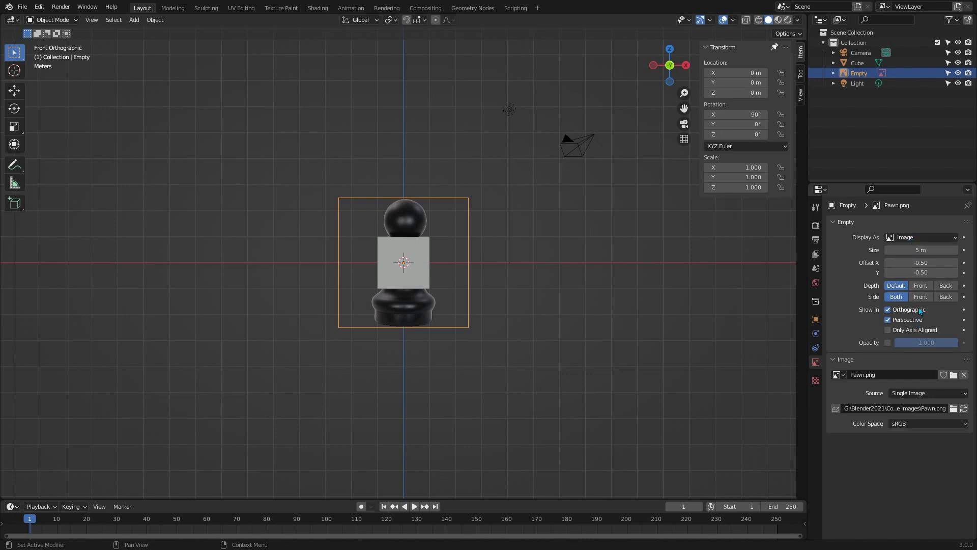
pyautogui.click(920, 273)
pyautogui.write('0')
pyautogui.press('Return')
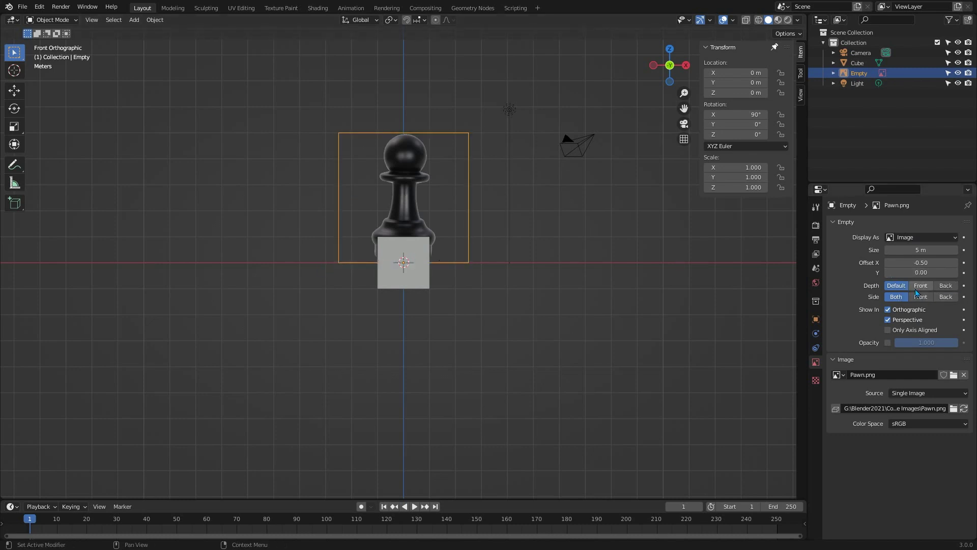
pyautogui.click(925, 286)
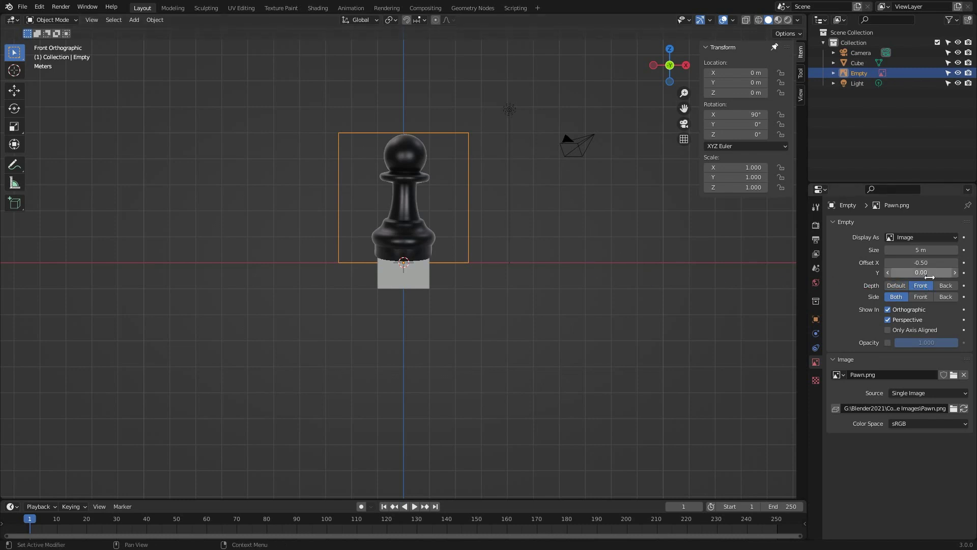
# - Enable 0.5 opacity on the reference image and check it hides in off-axis views
pyautogui.click(888, 343)
pyautogui.click(923, 342)
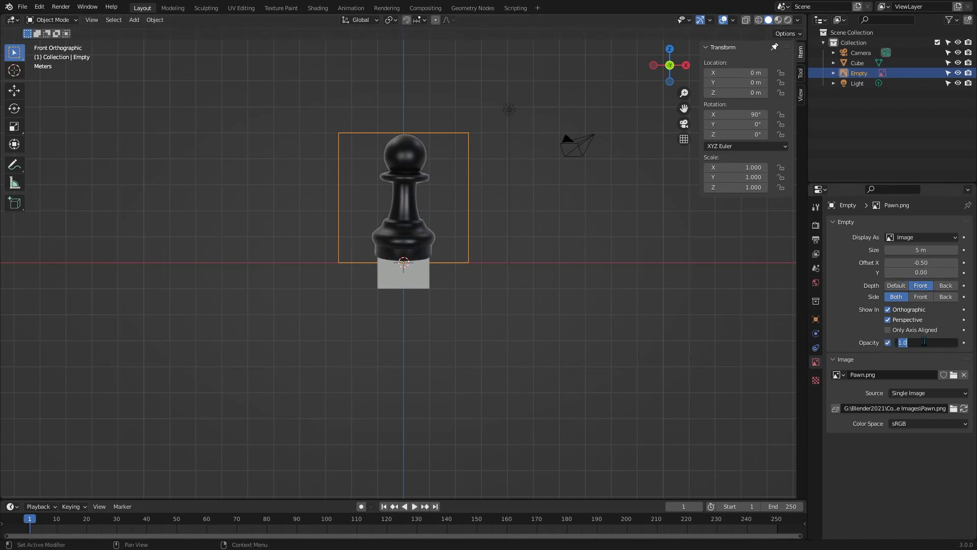
pyautogui.write('0.5')
pyautogui.press('Return')
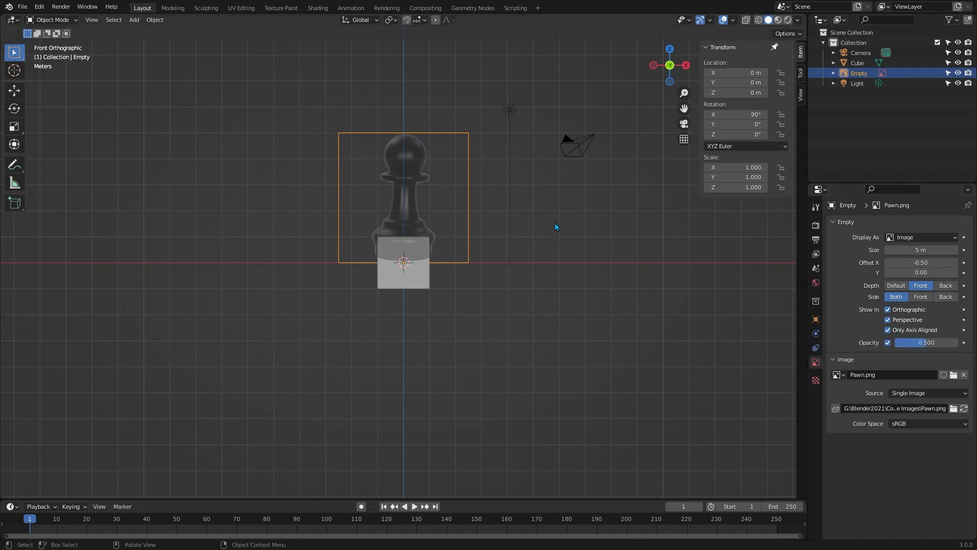
pyautogui.moveTo(563, 212); pyautogui.dragTo(531, 239, button='middle')
pyautogui.press('KP_1')
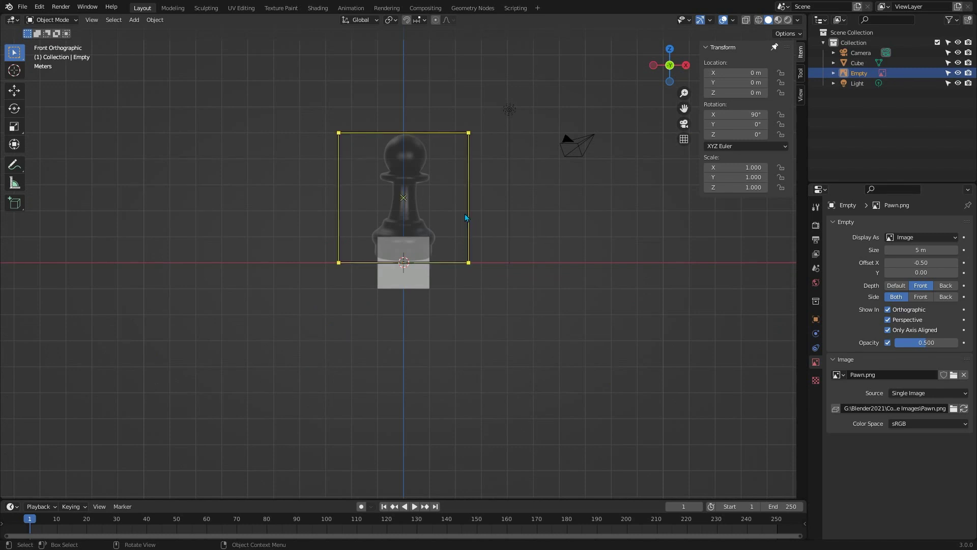
# - Rotate the pawn reference about -0.77° on Y so the pawn stands vertical
pyautogui.scroll(4, 467, 214)
pyautogui.keyDown('shift'); pyautogui.moveTo(471, 148); pyautogui.dragTo(455, 290, button='middle'); pyautogui.keyUp('shift')
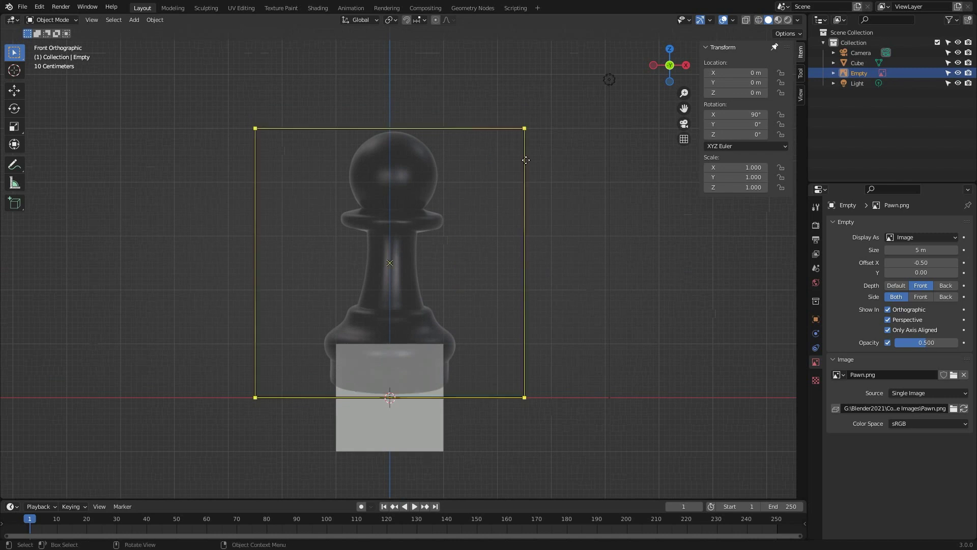
pyautogui.press('r')
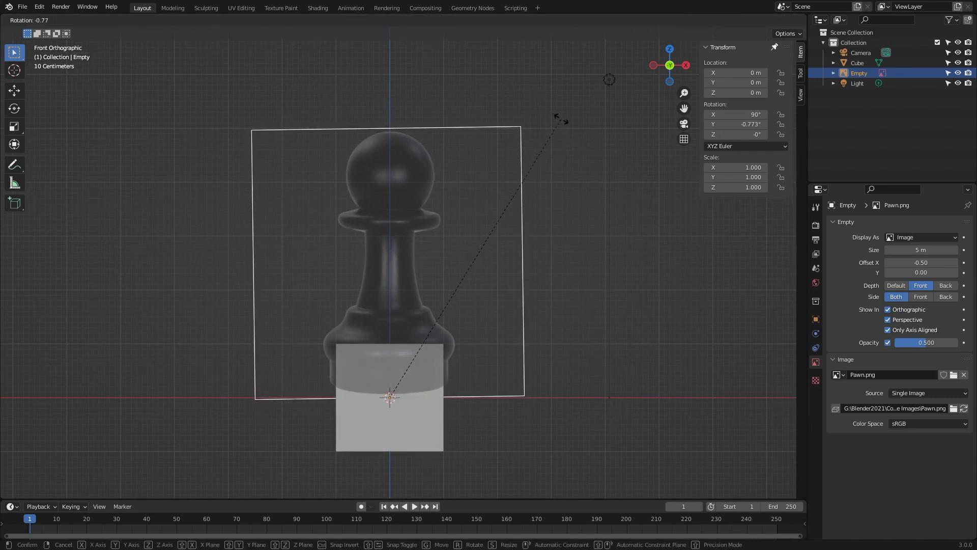
pyautogui.click(562, 122)
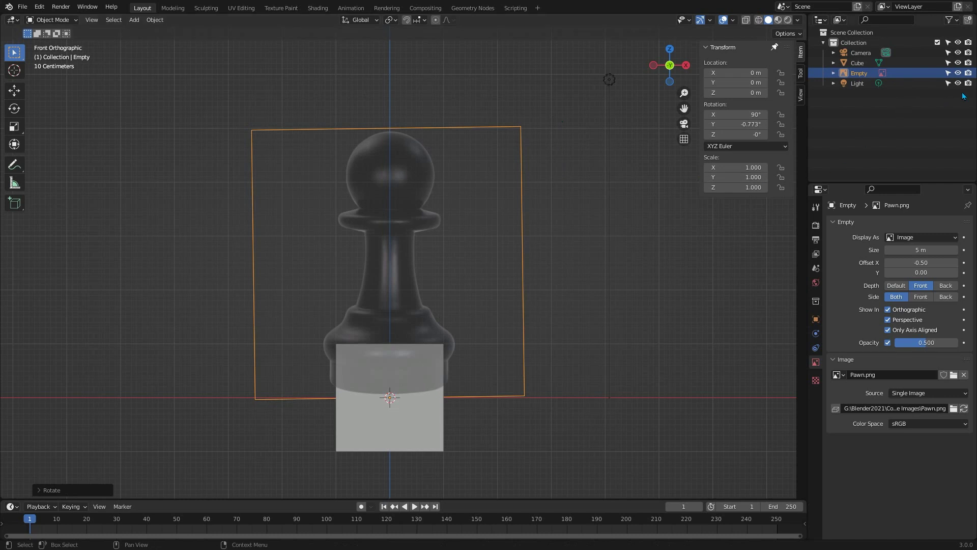
# - Make the reference Empty unselectable and rename it 'Pawn Reference Image'
pyautogui.click(958, 19)
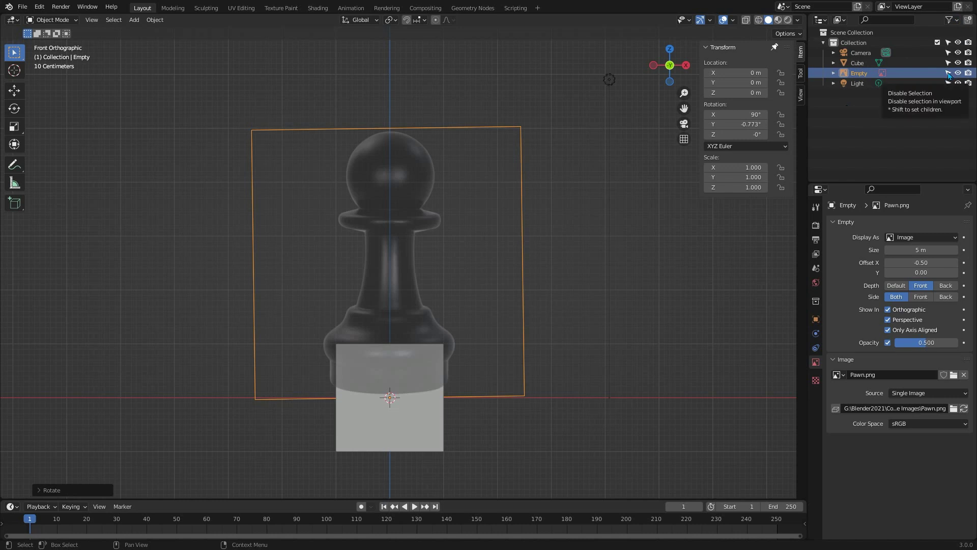
pyautogui.click(948, 73)
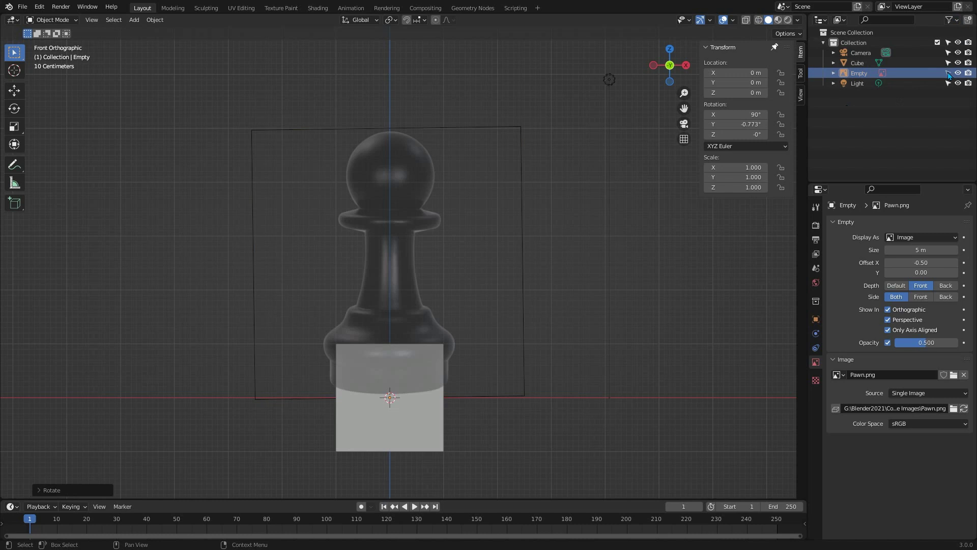
pyautogui.doubleClick(864, 72)
pyautogui.write('Paw')
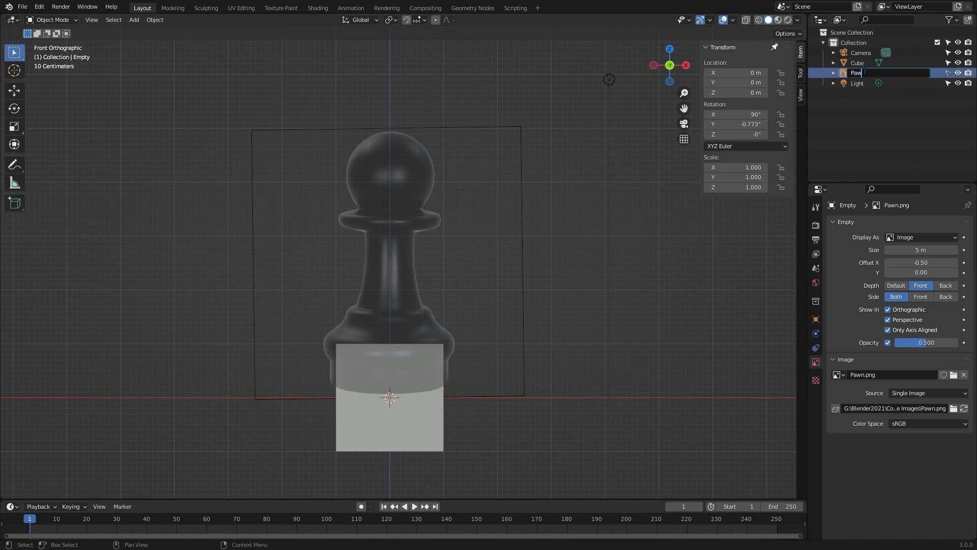
pyautogui.write('n Reference Image')
pyautogui.press('Return')
pyautogui.scroll(-8, 523, 267)
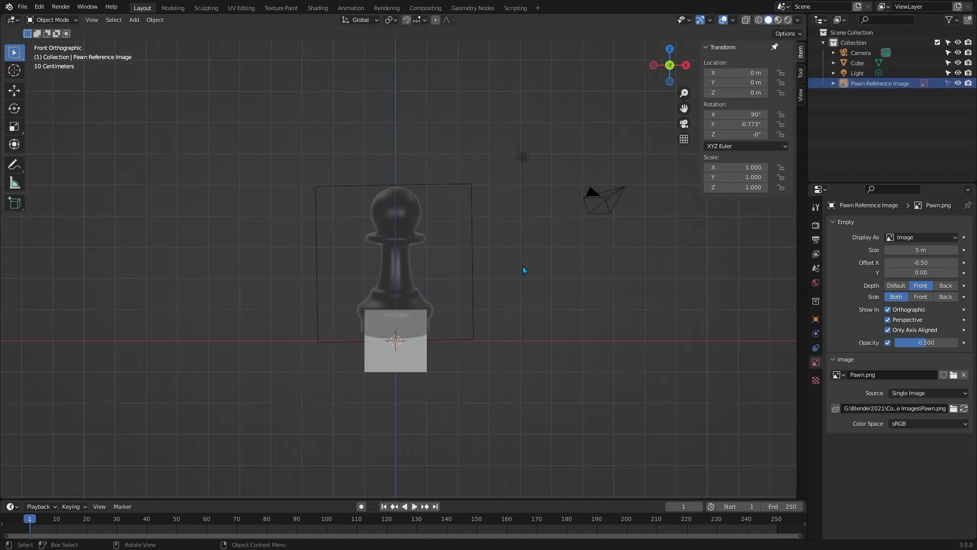
# - Delete the default cube
pyautogui.moveTo(454, 316); pyautogui.dragTo(480, 276, button='middle')
pyautogui.scroll(8, 441, 295)
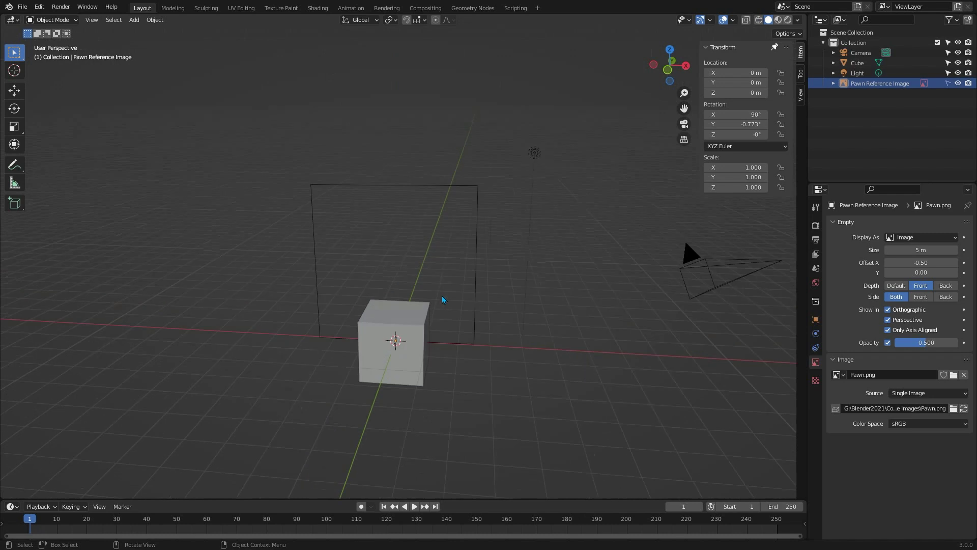
pyautogui.click(412, 353)
pyautogui.press('Delete')
pyautogui.moveTo(441, 349); pyautogui.dragTo(432, 353, button='middle')
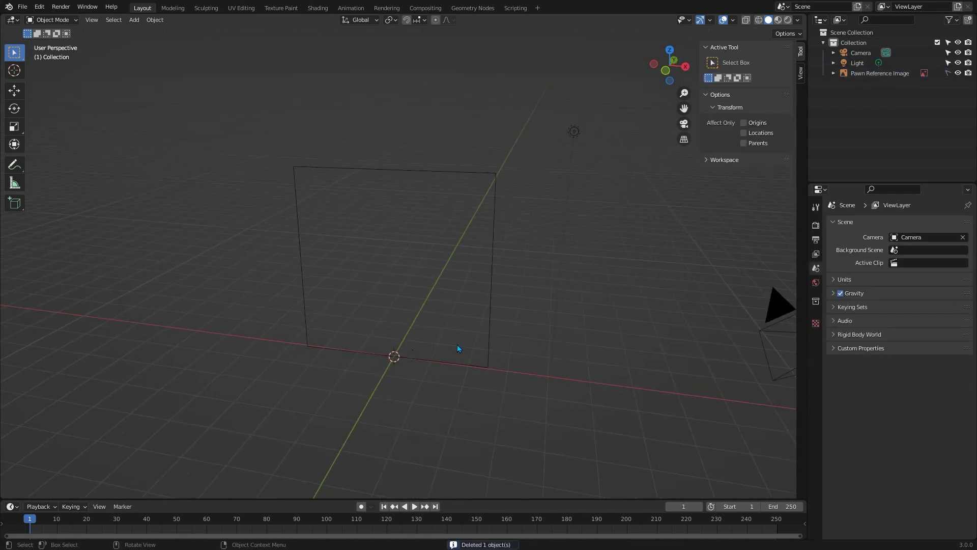
# - Add a circle mesh at the origin and scale it to the pawn's base width
pyautogui.hotkey('shift', 'a')
pyautogui.moveTo(434, 237)
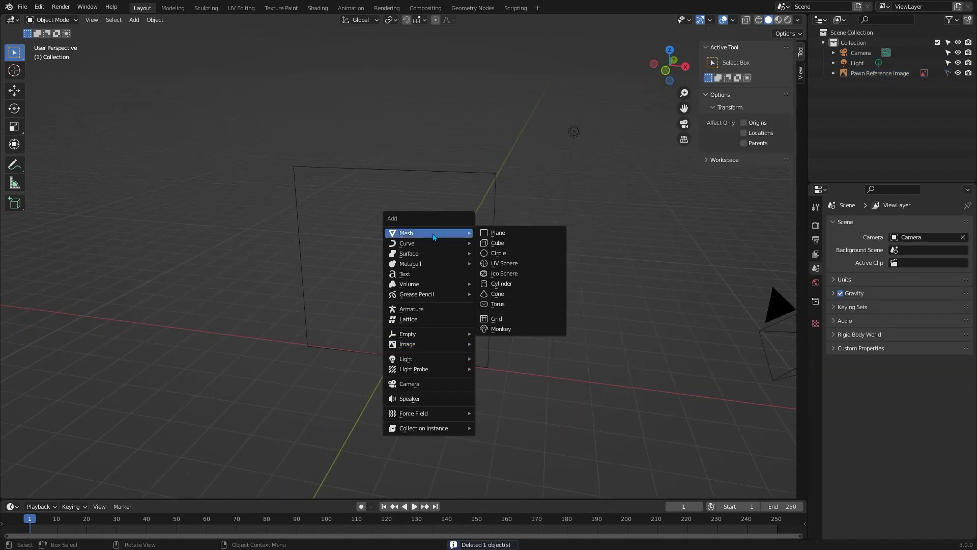
pyautogui.click(495, 253)
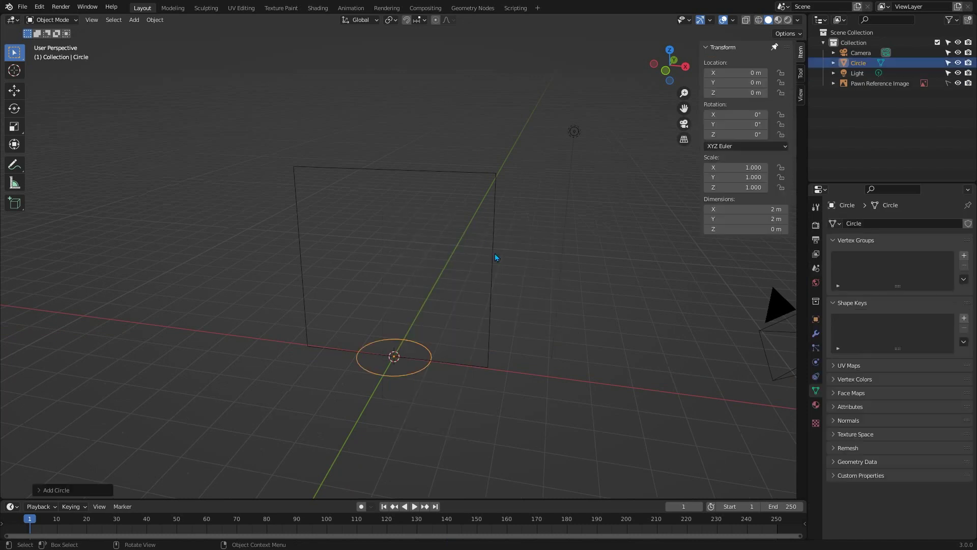
pyautogui.scroll(1, 410, 395)
pyautogui.press('KP_1')
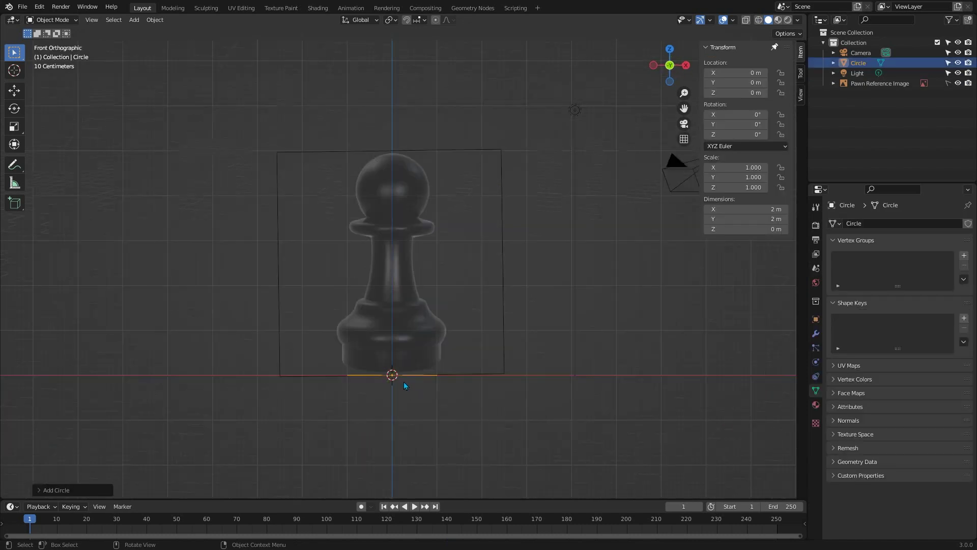
pyautogui.scroll(1, 404, 381)
pyautogui.press('s')
pyautogui.click(423, 361)
# - Extrude and scale rings to build the pawn's flared base
pyautogui.press('Tab')
pyautogui.press('e')
pyautogui.click(410, 364)
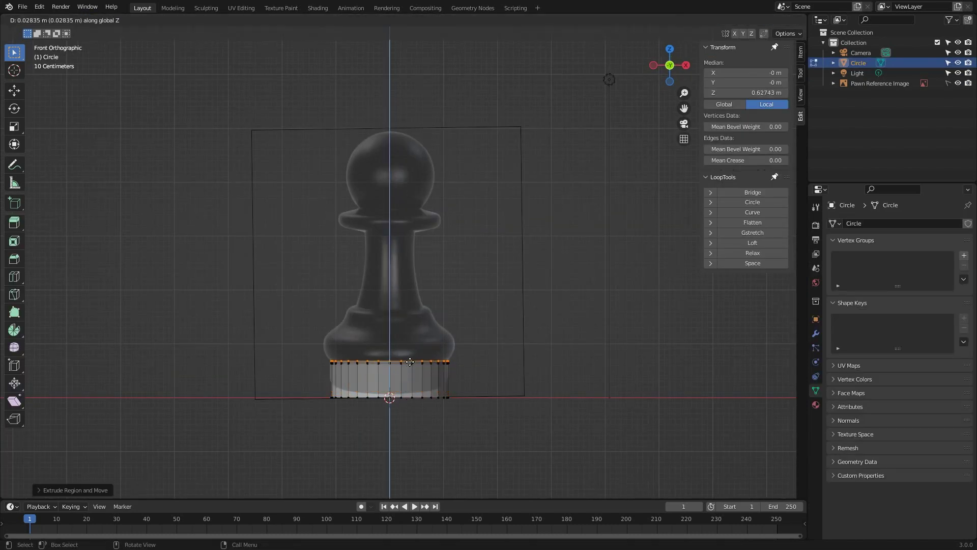
pyautogui.press('e')
pyautogui.click(411, 348)
pyautogui.press('s')
pyautogui.click(423, 348)
pyautogui.press('e')
pyautogui.click(413, 332)
pyautogui.press('s')
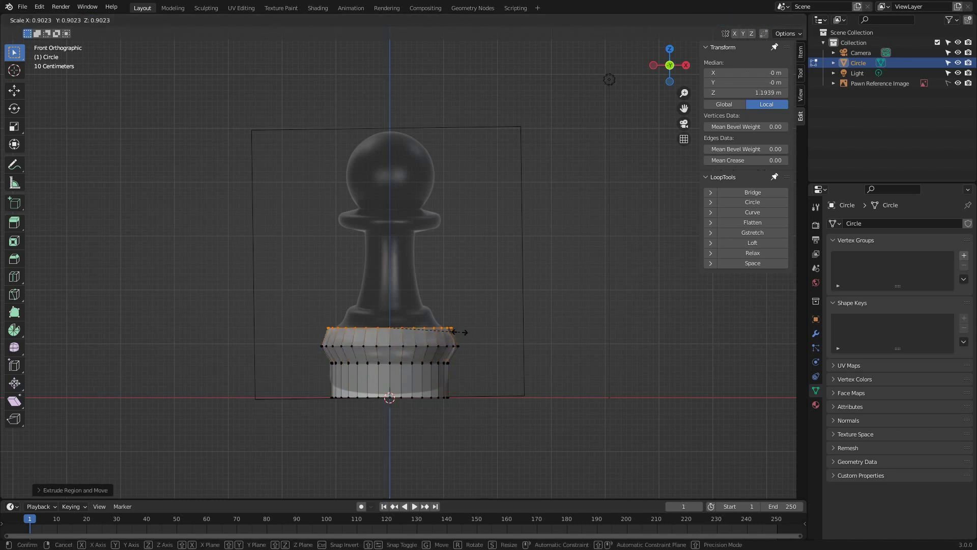
pyautogui.click(407, 331)
# - Extrude narrowing rings up the reference to form the pawn's stem
pyautogui.press('e')
pyautogui.click(472, 324)
pyautogui.press('s')
pyautogui.click(471, 323)
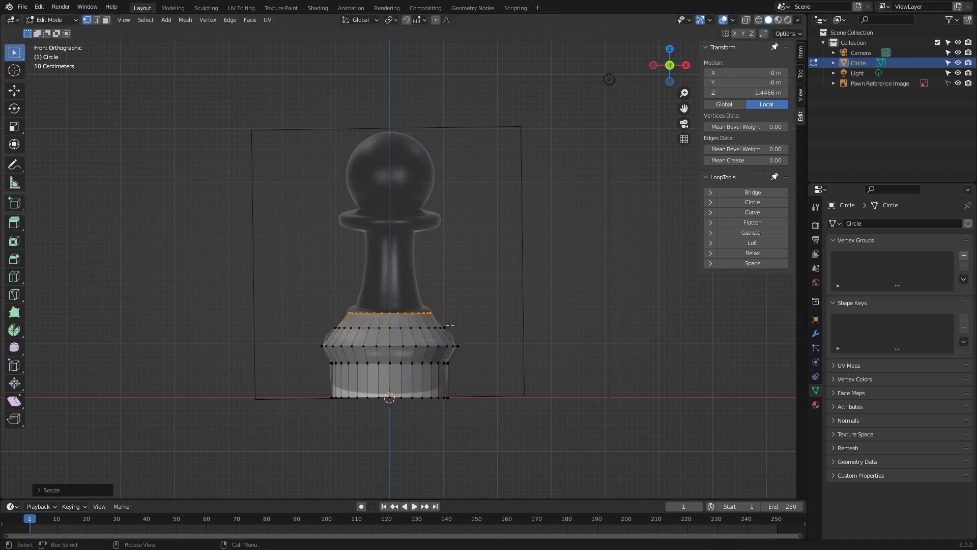
pyautogui.press('e')
pyautogui.click(476, 321)
pyautogui.press('s')
pyautogui.click(480, 319)
pyautogui.press('e')
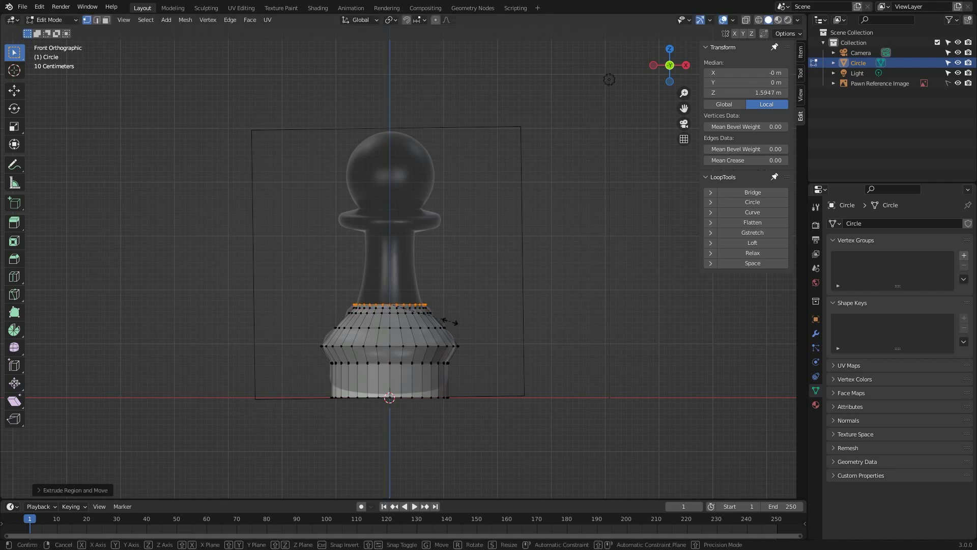
pyautogui.click(461, 273)
pyautogui.press('s')
pyautogui.click(444, 273)
# - Extrude and widen rings to form the pawn's flat collar
pyautogui.press('e')
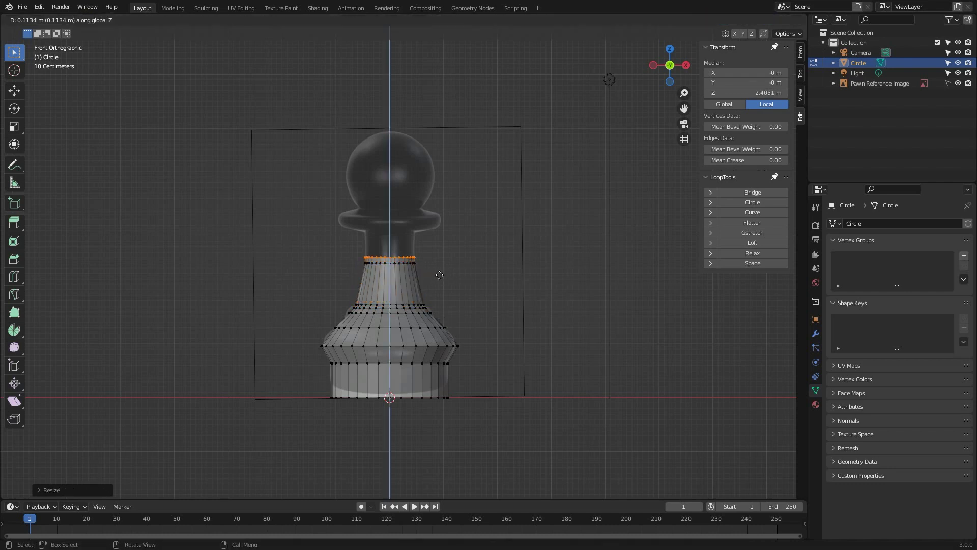
pyautogui.click(437, 240)
pyautogui.press('s')
pyautogui.click(467, 233)
pyautogui.press('e')
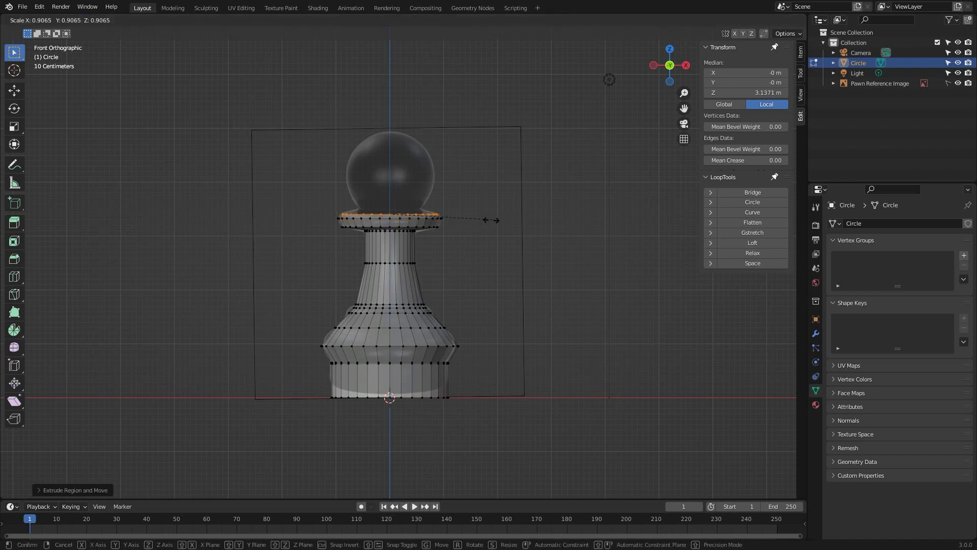
pyautogui.click(489, 224)
# - Give the pawn body level 2 subdivision in Object Mode and inspect it
pyautogui.press('Tab')
pyautogui.hotkey('ctrl', '2')
pyautogui.press('KP_5')
pyautogui.moveTo(472, 208); pyautogui.dragTo(430, 235, button='middle')
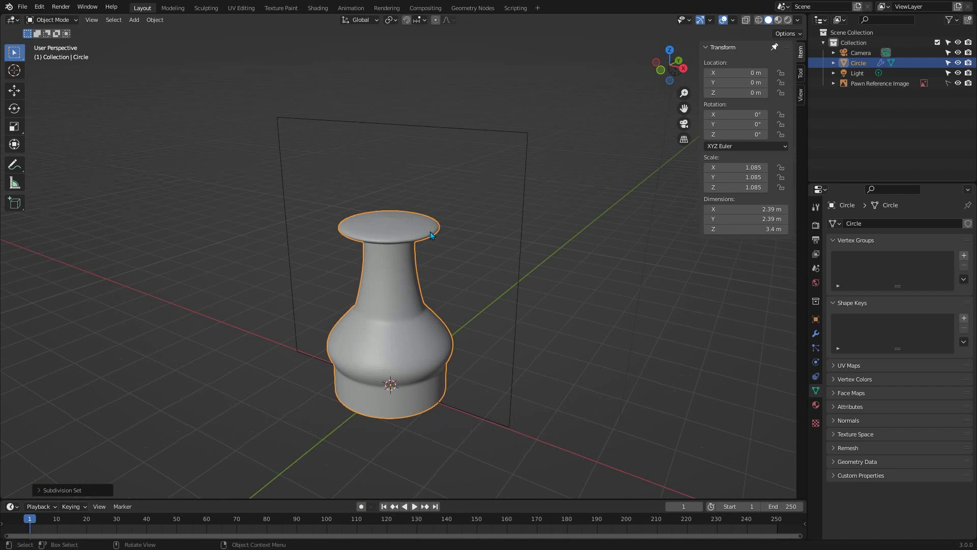
pyautogui.press('Tab')
pyautogui.press('Tab')
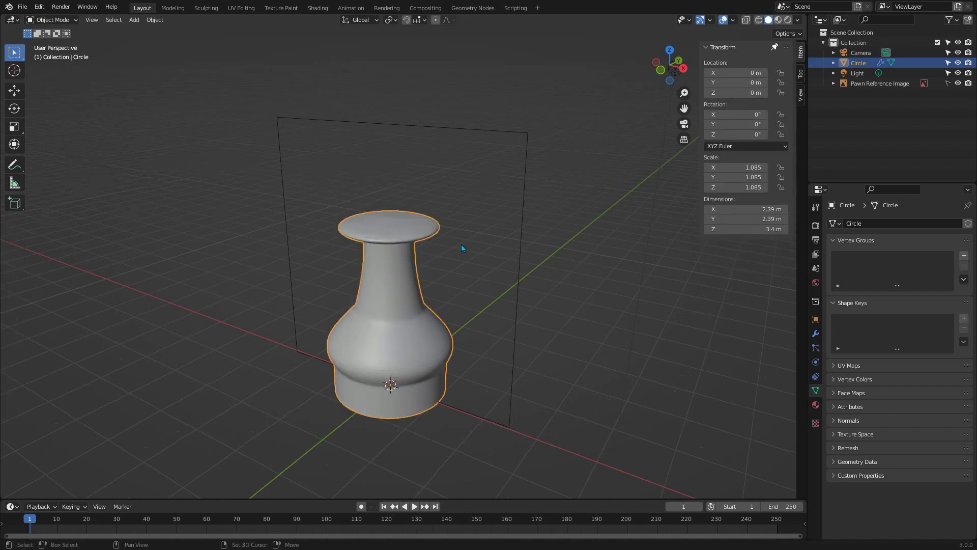
# - Add a UV sphere, raise it to Z 4.1063 m and scale it to 0.820 as the head
pyautogui.hotkey('shift', 'a')
pyautogui.moveTo(461, 243)
pyautogui.click(509, 274)
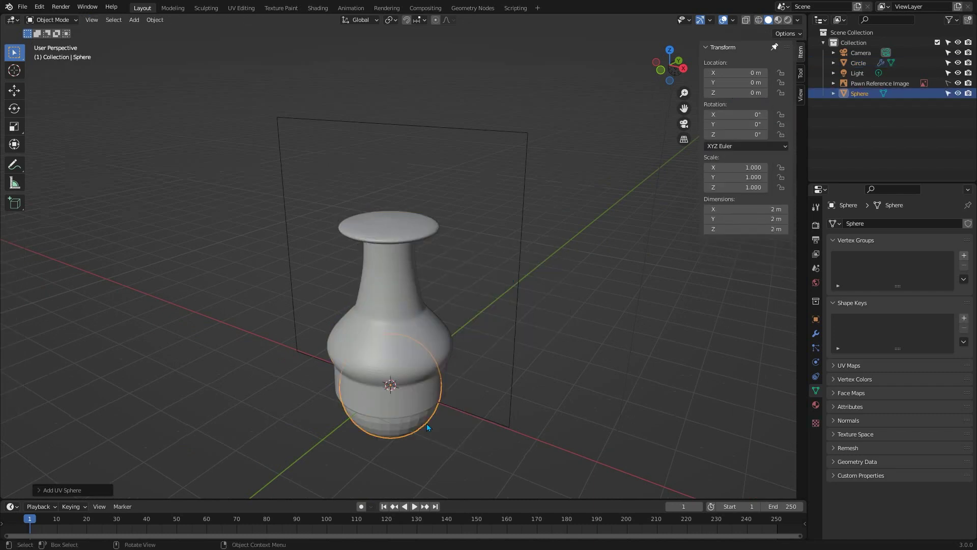
pyautogui.press('g')
pyautogui.press('z')
pyautogui.click(406, 168)
pyautogui.press('KP_1')
pyautogui.press('s')
pyautogui.click(438, 194)
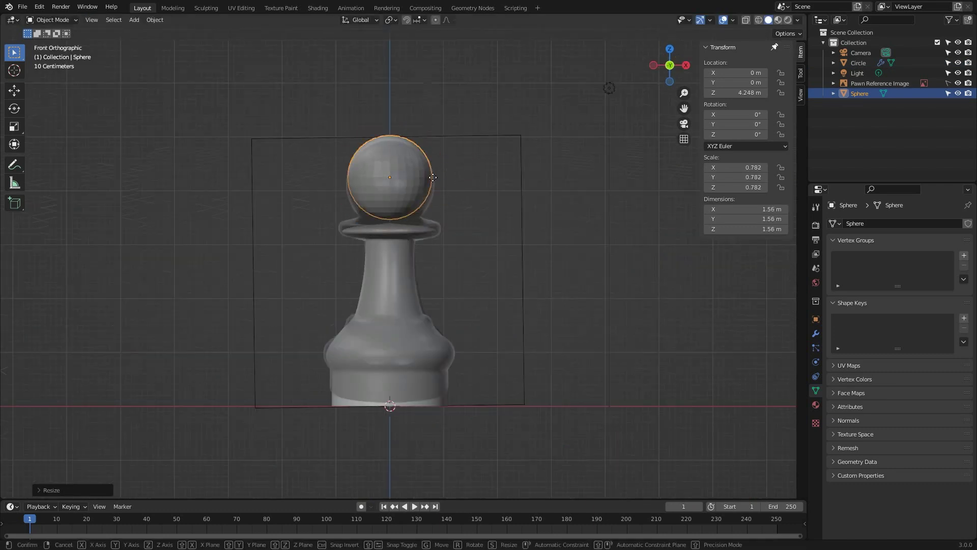
pyautogui.press('g')
pyautogui.click(443, 187)
pyautogui.press('s')
pyautogui.click(445, 189)
# - Shade the head sphere smooth and select it together with the pawn body
pyautogui.rightClick(382, 165)
pyautogui.click(351, 160)
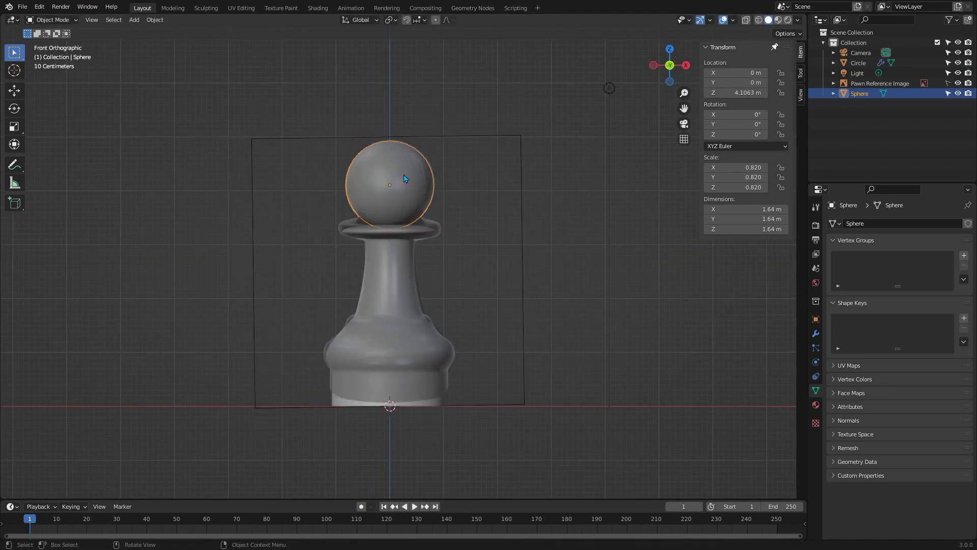
pyautogui.moveTo(508, 209); pyautogui.dragTo(465, 238, button='middle')
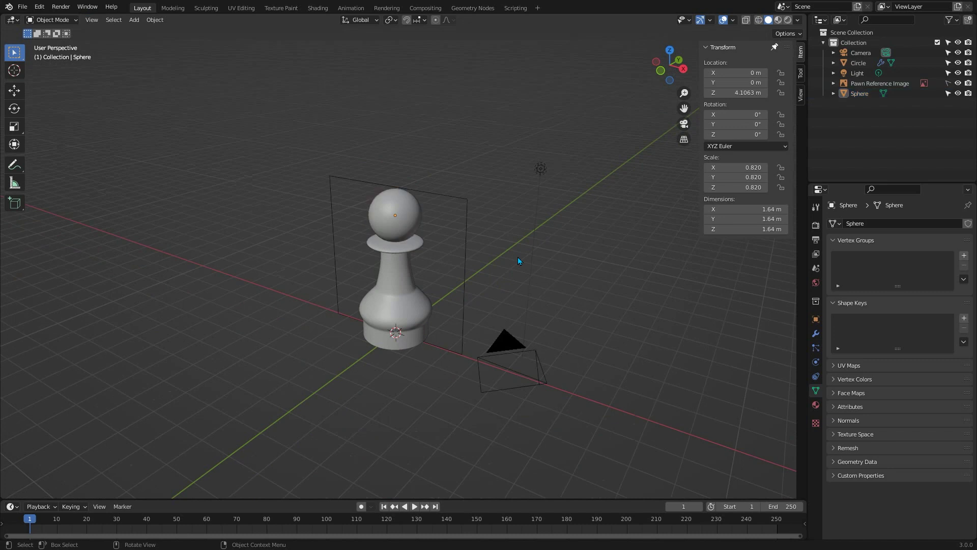
pyautogui.moveTo(517, 260); pyautogui.dragTo(457, 246, button='middle')
pyautogui.scroll(4, 493, 258)
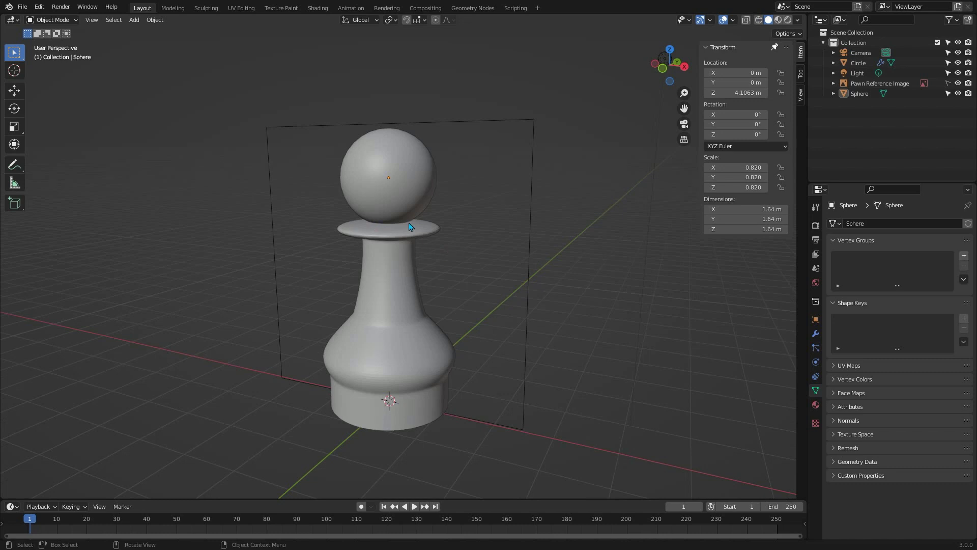
pyautogui.click(398, 181)
pyautogui.keyDown('shift'); pyautogui.click(402, 279); pyautogui.keyUp('shift')
pyautogui.press('ctrl')
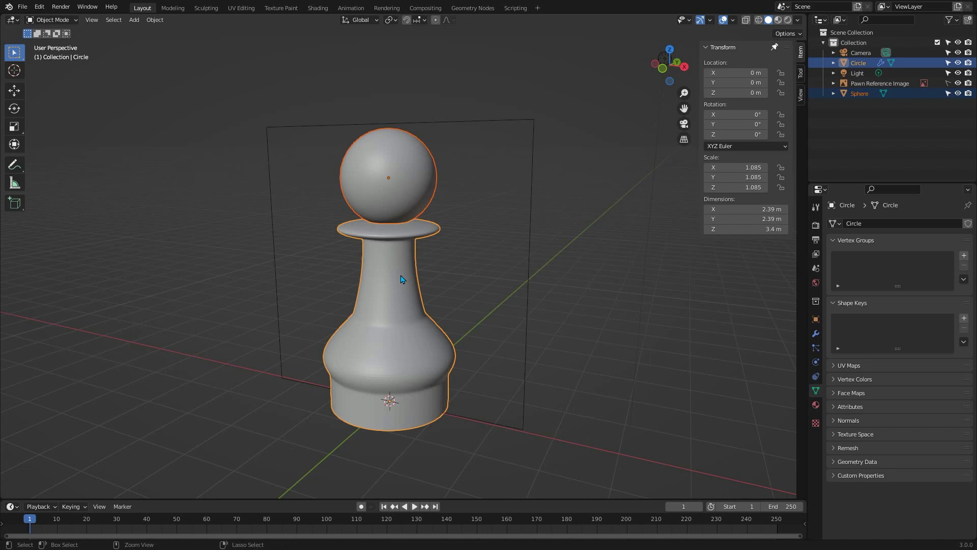
# - Join the head into the pawn body, making one 4.92 m tall Circle object
pyautogui.hotkey('ctrl', 'j')
pyautogui.moveTo(319, 237); pyautogui.dragTo(408, 231, button='middle')
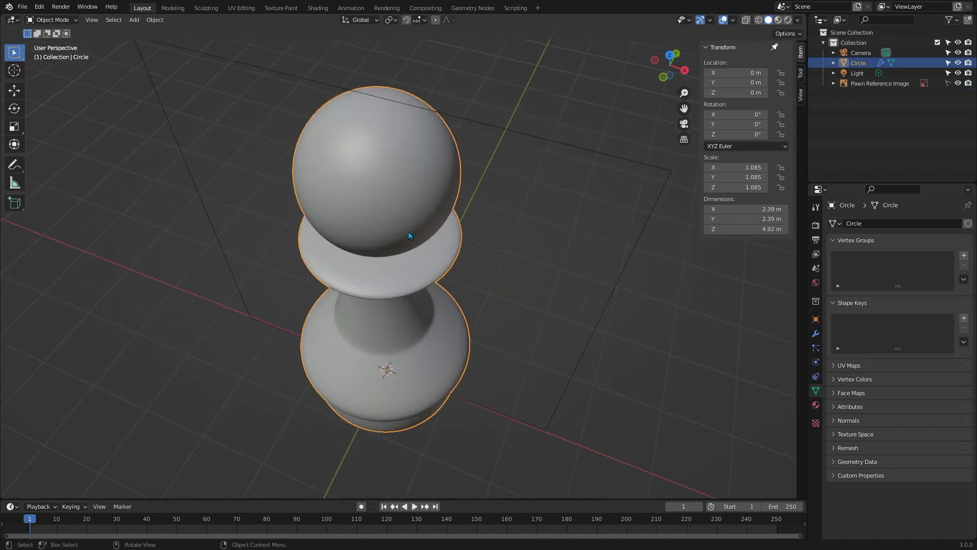
pyautogui.scroll(6, 408, 231)
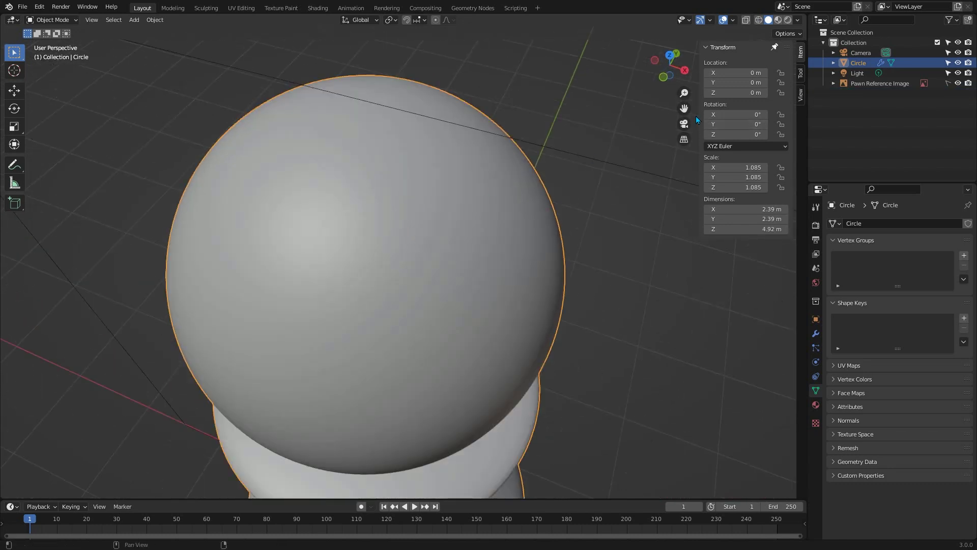
# - Preview the pawn with the glossy red matcap in viewport shading
pyautogui.click(797, 20)
pyautogui.click(793, 69)
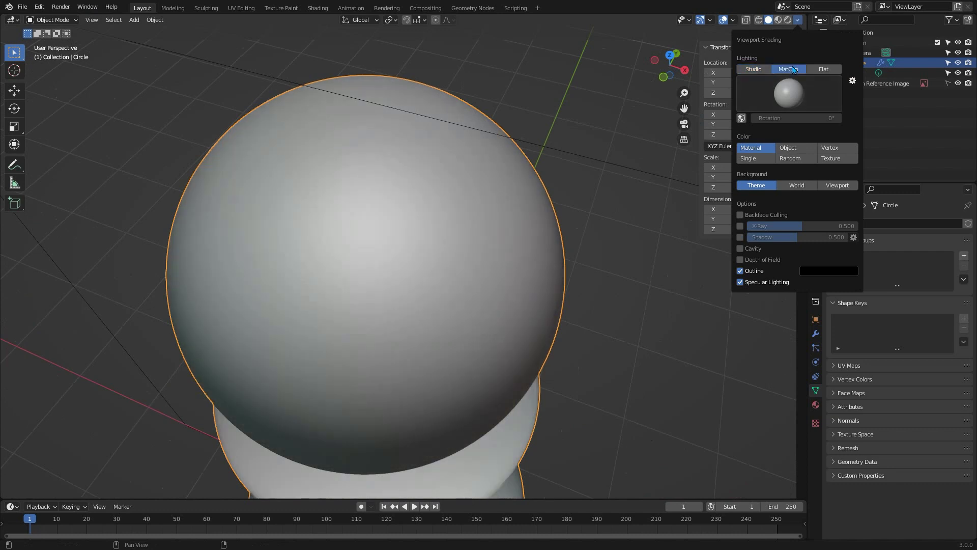
pyautogui.click(789, 94)
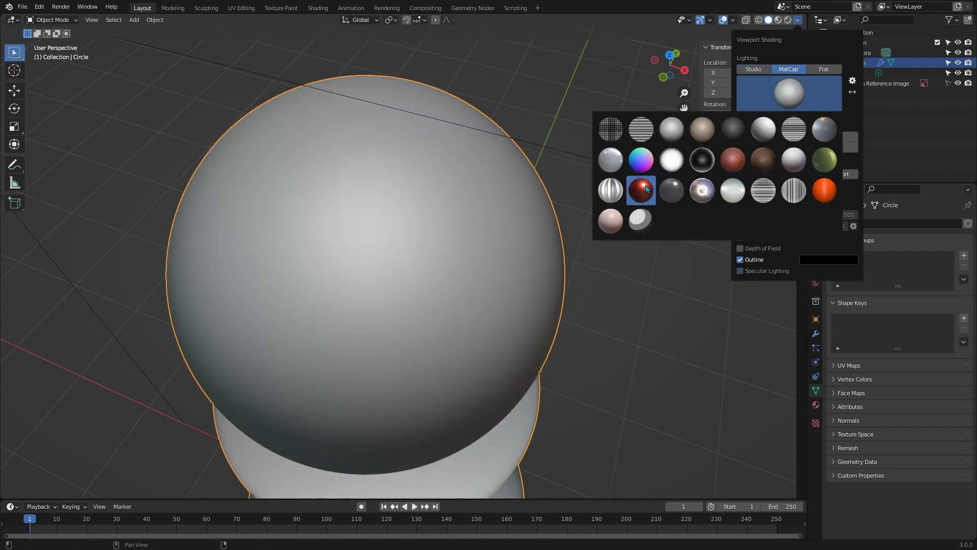
pyautogui.click(647, 189)
pyautogui.moveTo(371, 157)
pyautogui.mouseDown(button='middle')
pyautogui.moveTo(399, 200)
pyautogui.moveTo(432, 99)
pyautogui.mouseUp(button='middle')
pyautogui.scroll(-6, 443, 228)
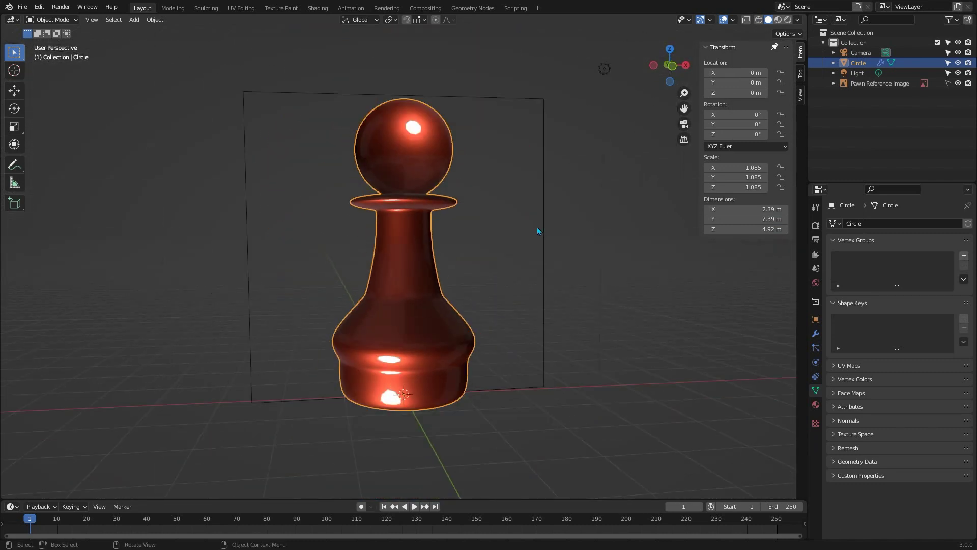
pyautogui.moveTo(538, 230); pyautogui.dragTo(390, 205, button='middle')
# - Delete the joined pawn mesh from the scene
pyautogui.press('Delete')
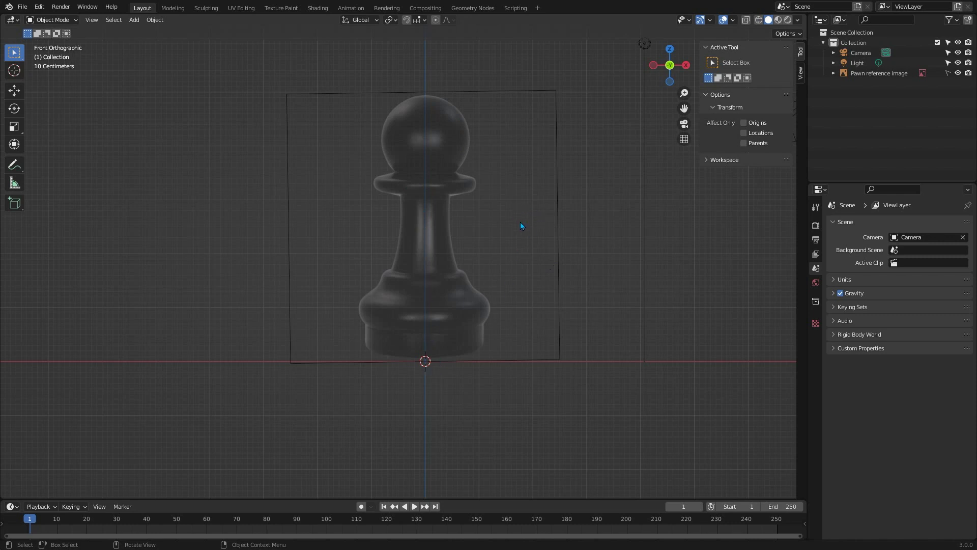
pyautogui.press('shift')
# - Add a 2 m cube at the origin and rename it Pawn
pyautogui.hotkey('shift', 'a')
pyautogui.moveTo(508, 236)
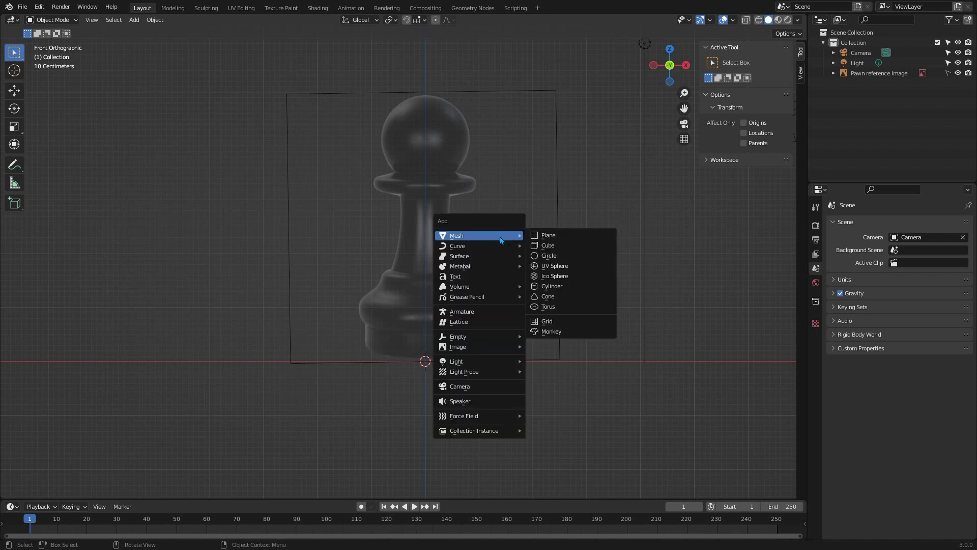
pyautogui.click(563, 246)
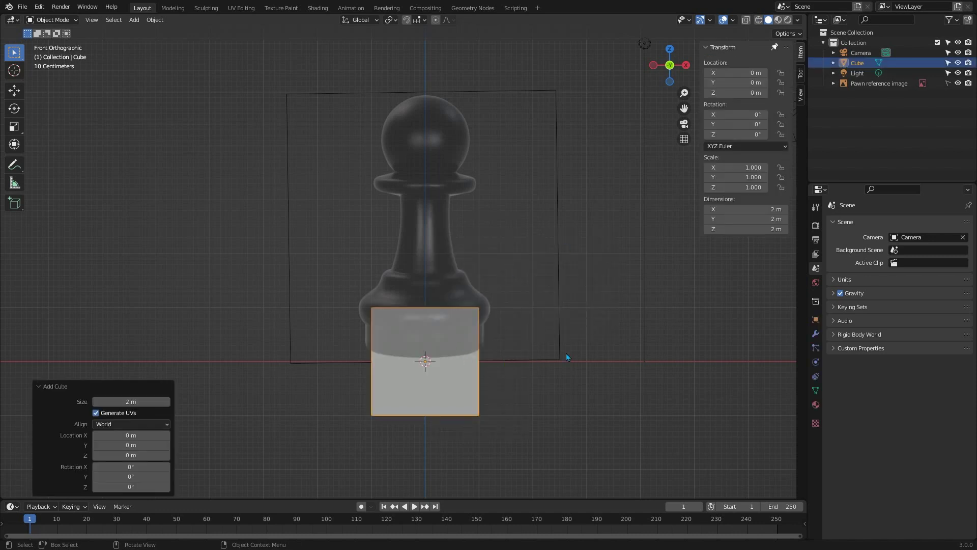
pyautogui.press('F2')
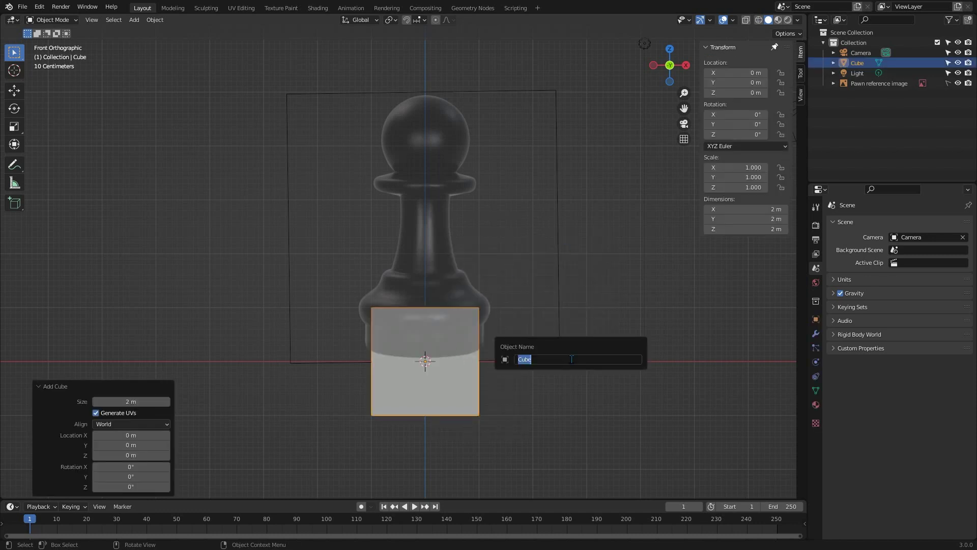
pyautogui.write('Pawn')
pyautogui.press('Return')
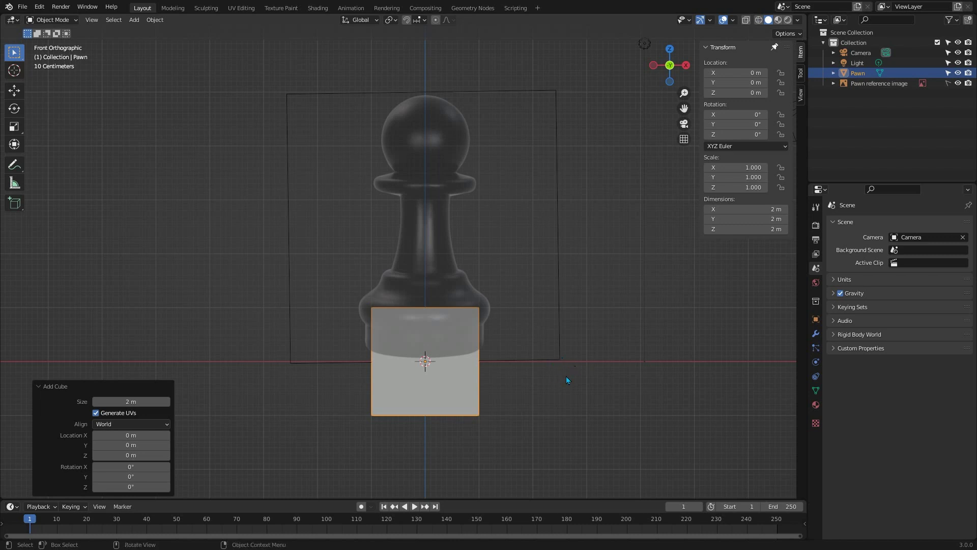
# - Subdivide the cube at level 3 and apply the Subdivision modifier to form a ball
pyautogui.hotkey('ctrl', '3')
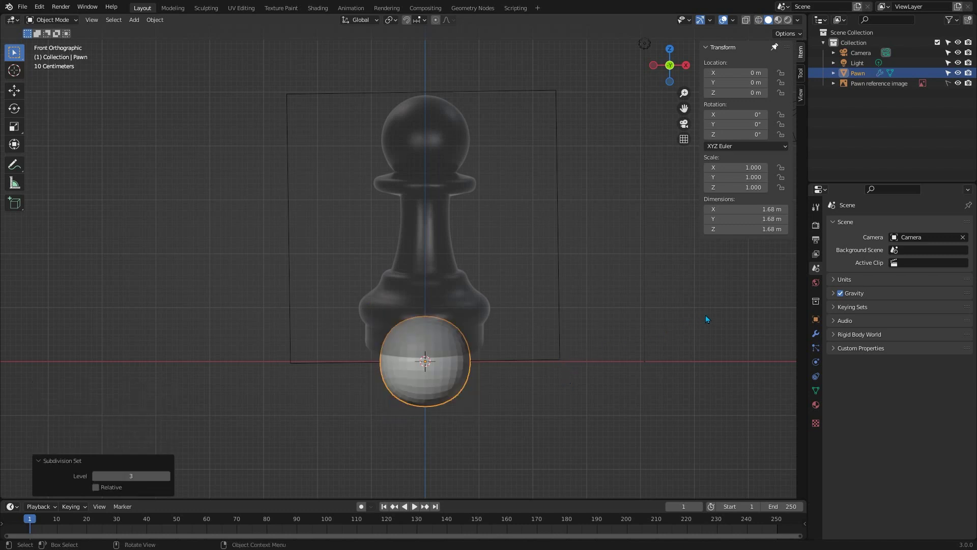
pyautogui.click(816, 333)
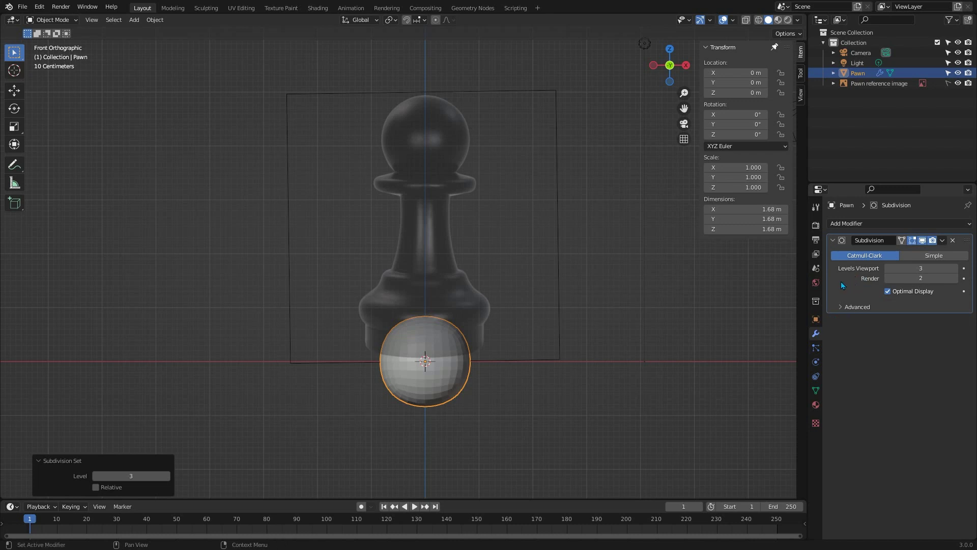
pyautogui.hotkey('ctrl', 'a')
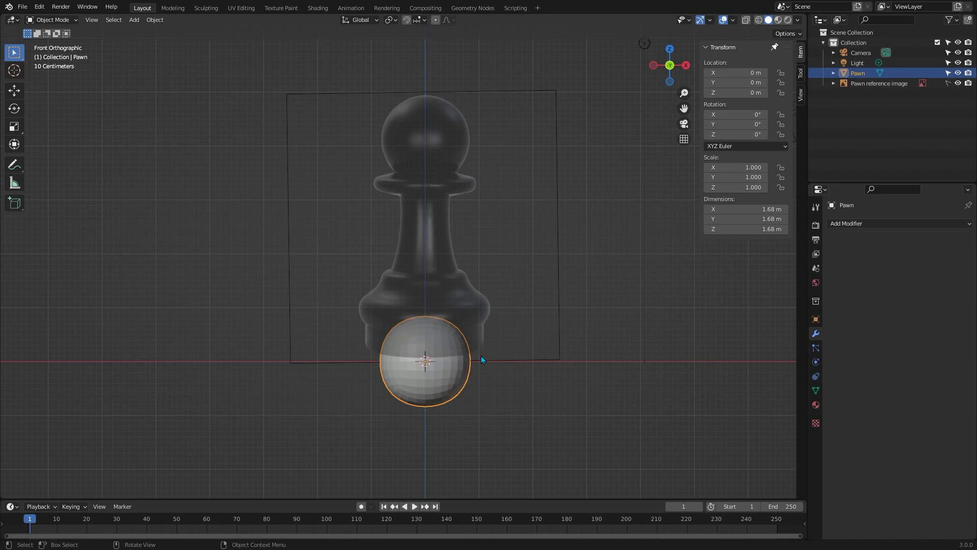
# - Raise the ball along Z to 4.1111 m and scale it to 0.95 to match the reference head
pyautogui.press('g')
pyautogui.press('z')
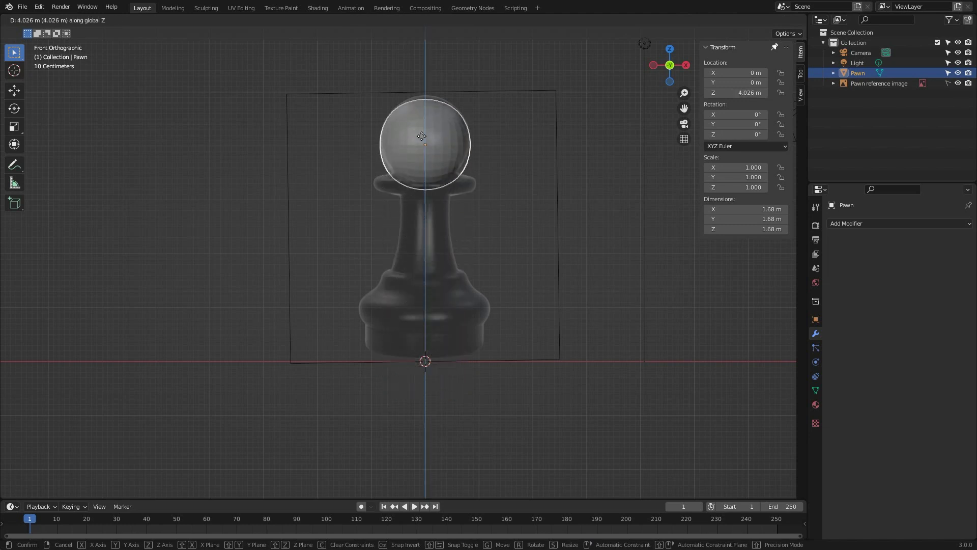
pyautogui.click(423, 132)
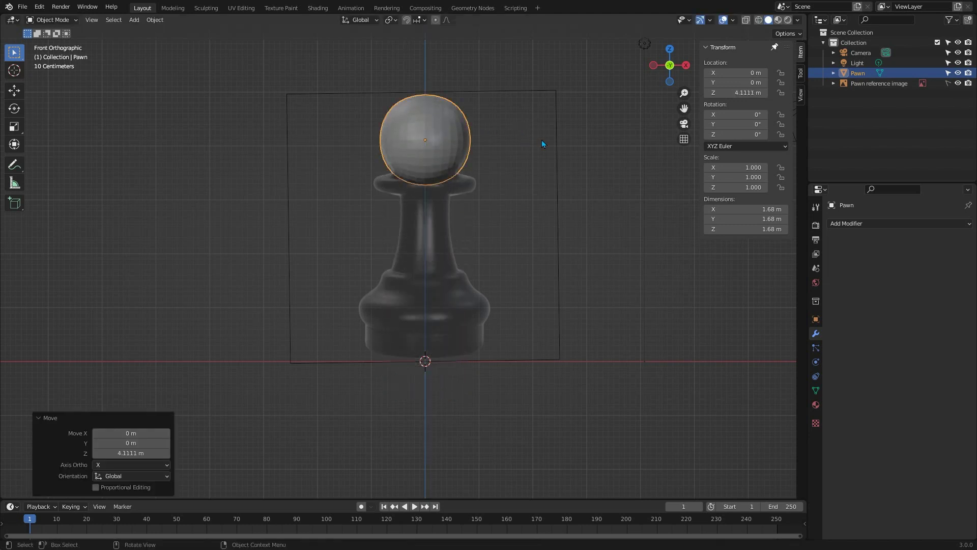
pyautogui.press('s')
pyautogui.click(514, 134)
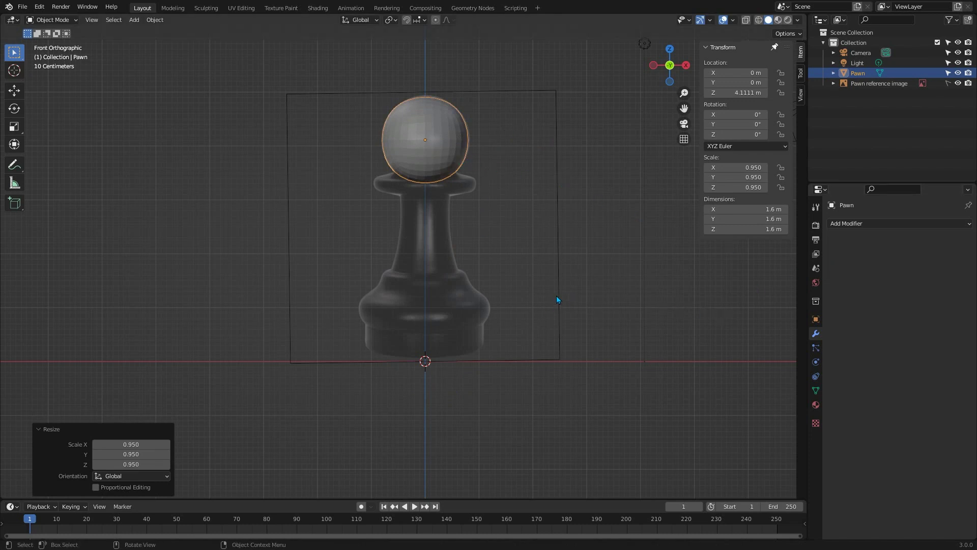
pyautogui.hotkey('shift', 'a')
# - Add a Cast modifier to the ball with Factor set to 1
pyautogui.click(878, 222)
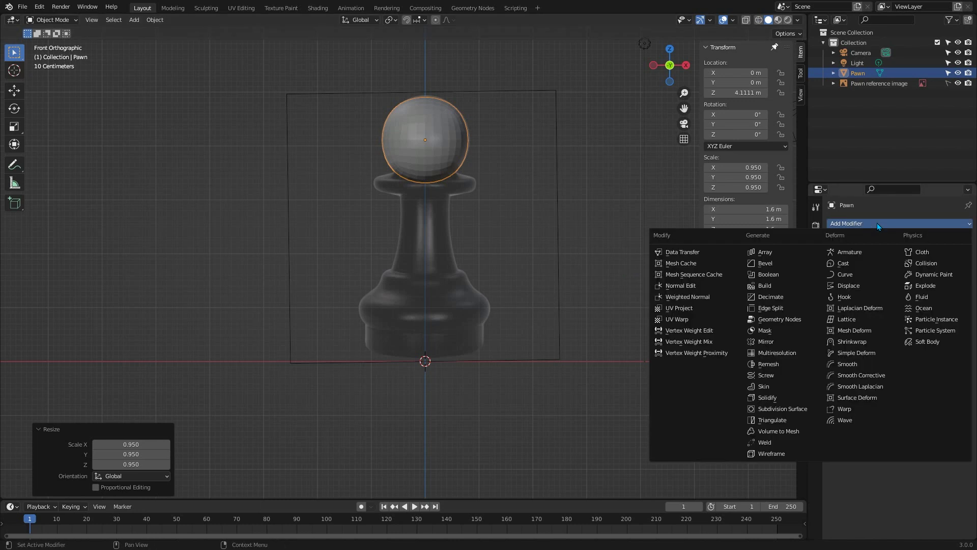
pyautogui.click(836, 263)
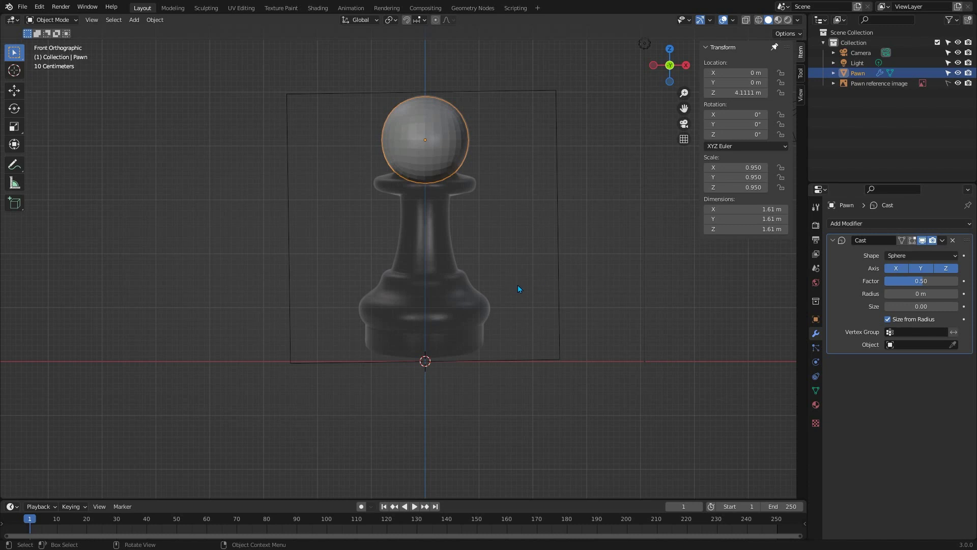
pyautogui.click(920, 281)
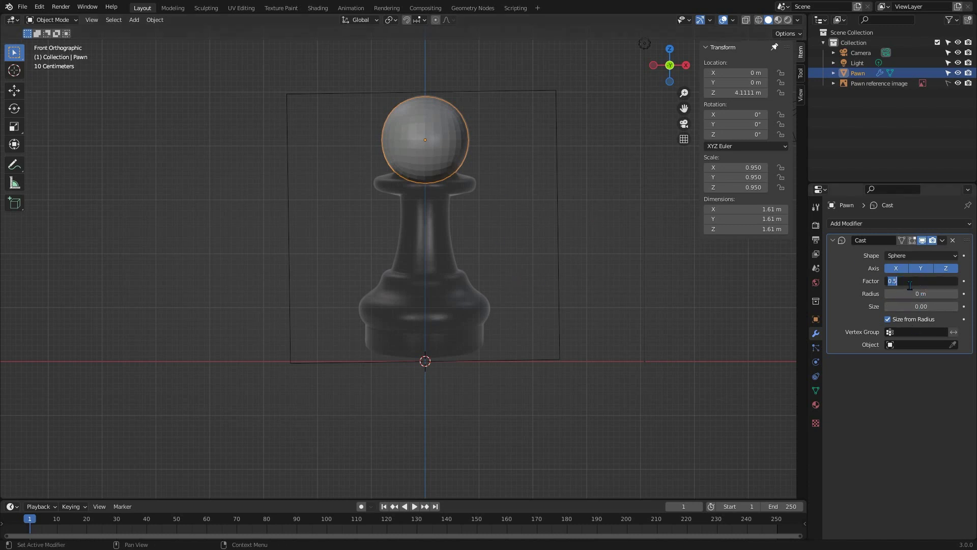
pyautogui.write('1')
pyautogui.press('Return')
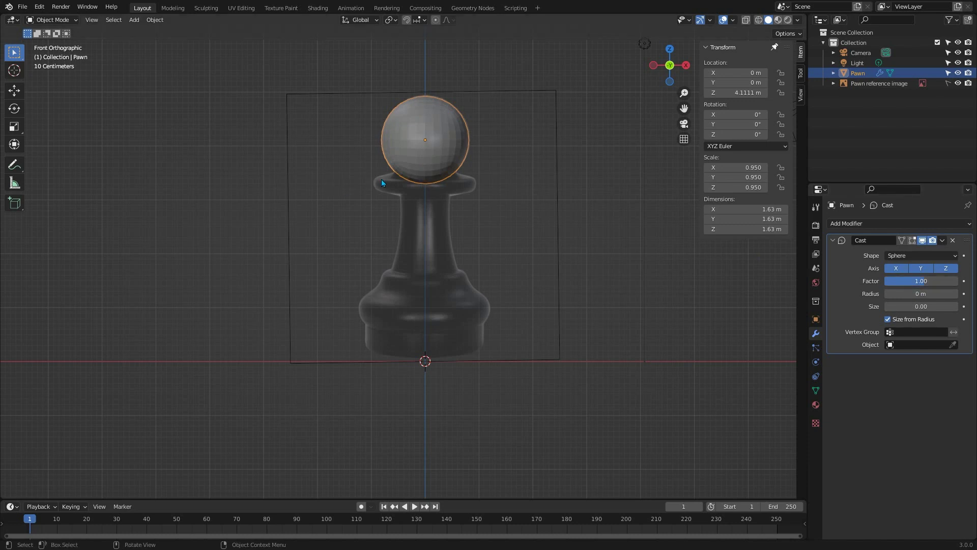
# - Show the Cast effect in Edit Mode and on the cage, then enter Edit Mode
pyautogui.scroll(4, 438, 154)
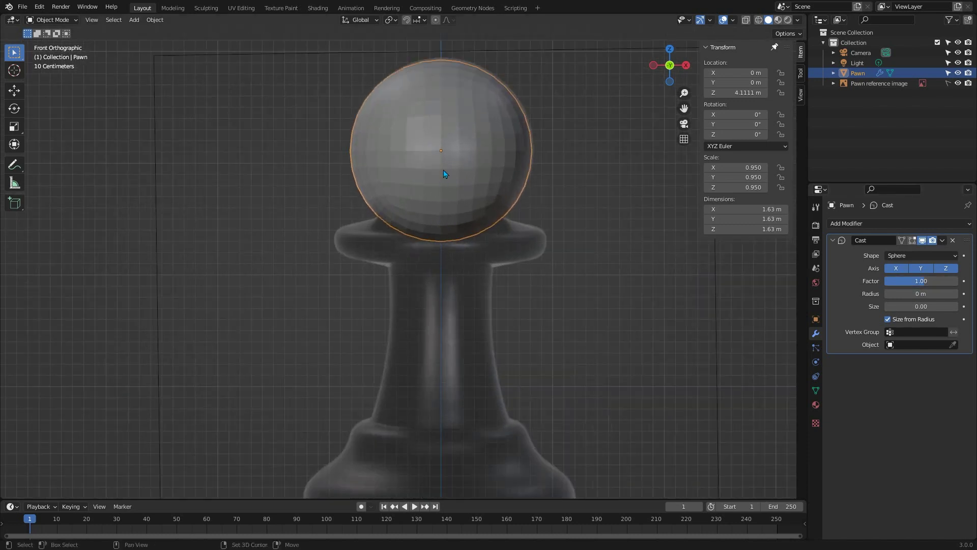
pyautogui.scroll(3, 427, 232)
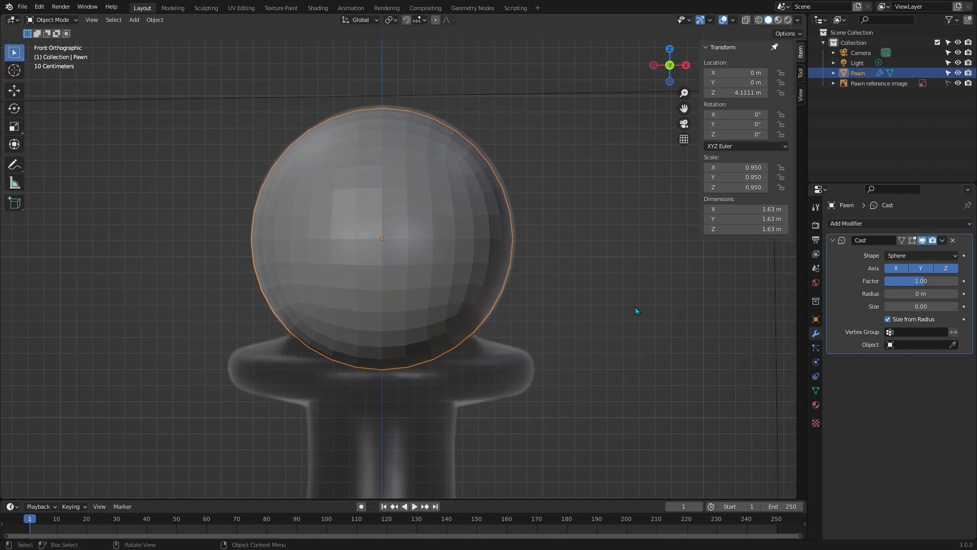
pyautogui.click(913, 240)
pyautogui.click(904, 241)
pyautogui.press('Tab')
pyautogui.press('Tab')
pyautogui.keyDown('shift'); pyautogui.moveTo(484, 299); pyautogui.dragTo(466, 283, button='middle'); pyautogui.keyUp('shift')
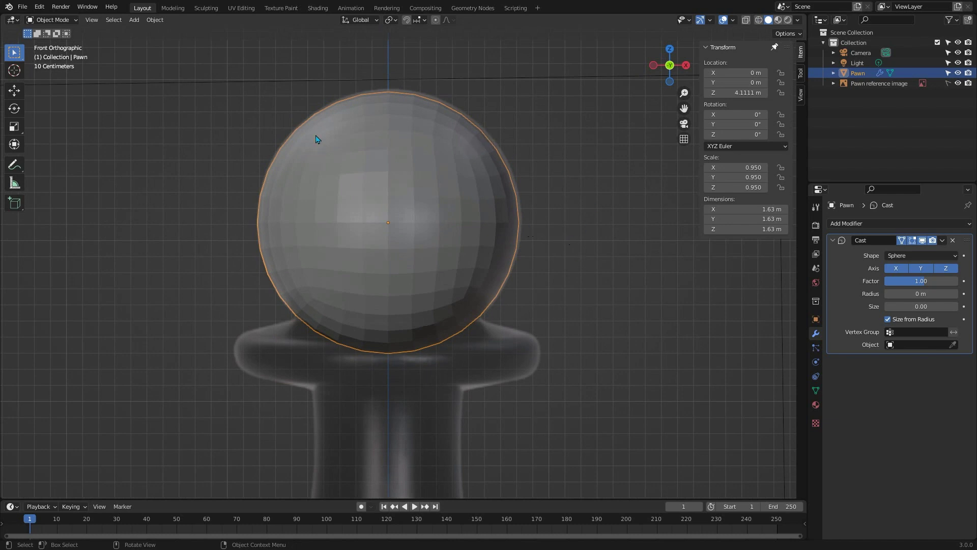
# - In Edit Mode, deselect everything and select only the sphere's bottom pole vertex
pyautogui.press('Tab')
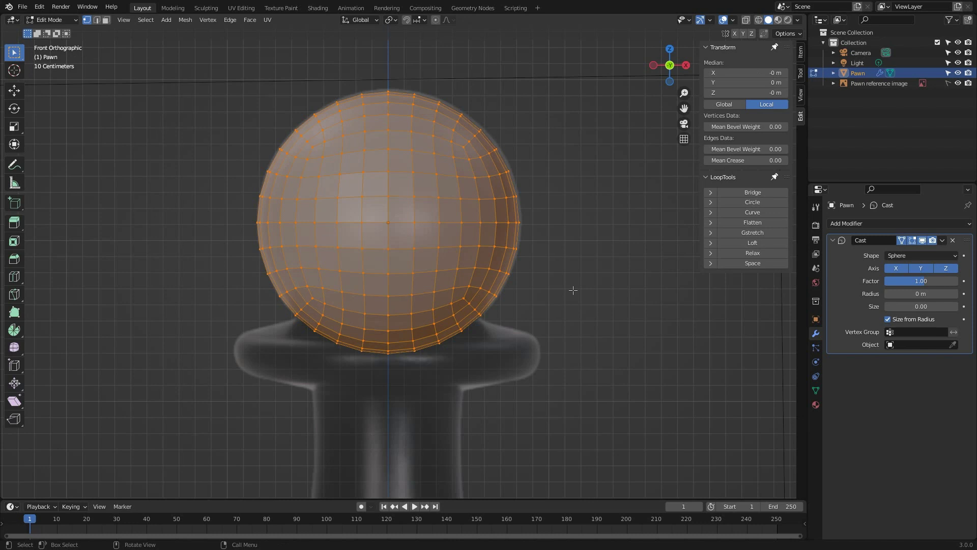
pyautogui.hotkey('alt', 'a')
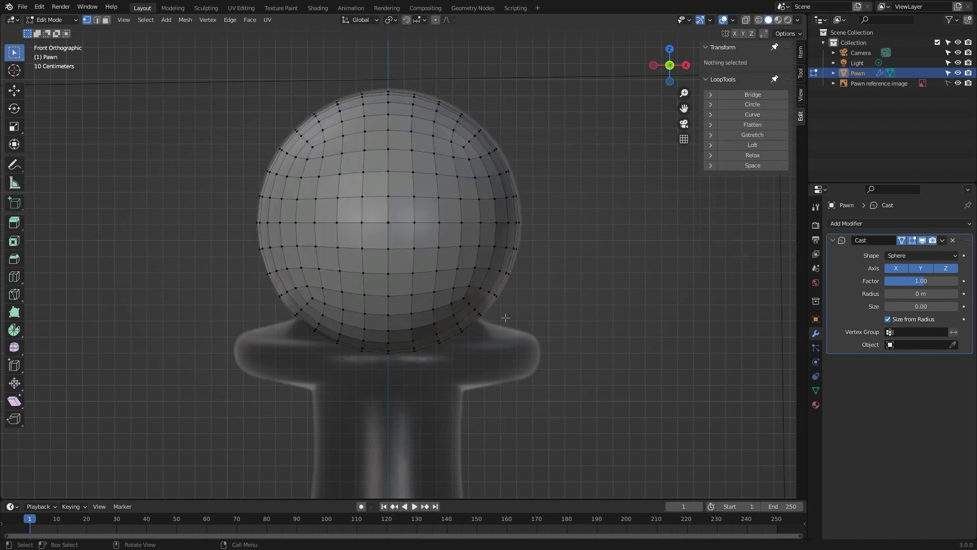
pyautogui.click(386, 362)
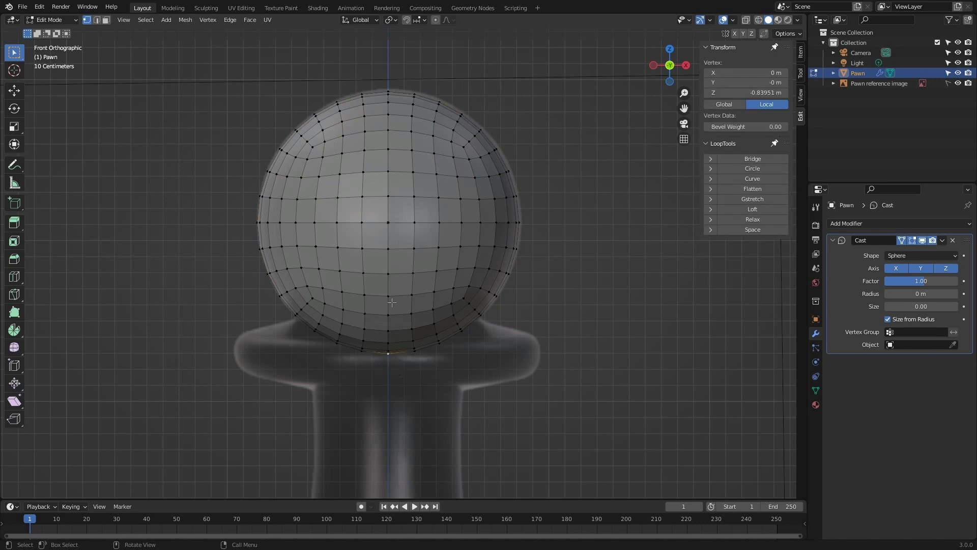
pyautogui.keyDown('shift'); pyautogui.moveTo(366, 301); pyautogui.dragTo(456, 382, button='middle'); pyautogui.keyUp('shift')
pyautogui.scroll(2, 390, 259)
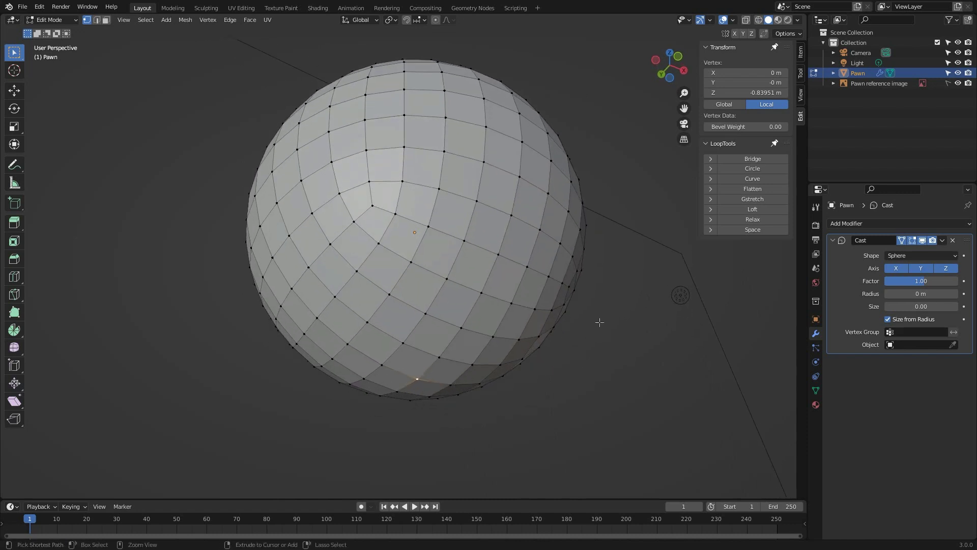
# - Grow the selection around the pole and delete those vertices, leaving a hole underneath
pyautogui.press('ctrl+KP_Add')
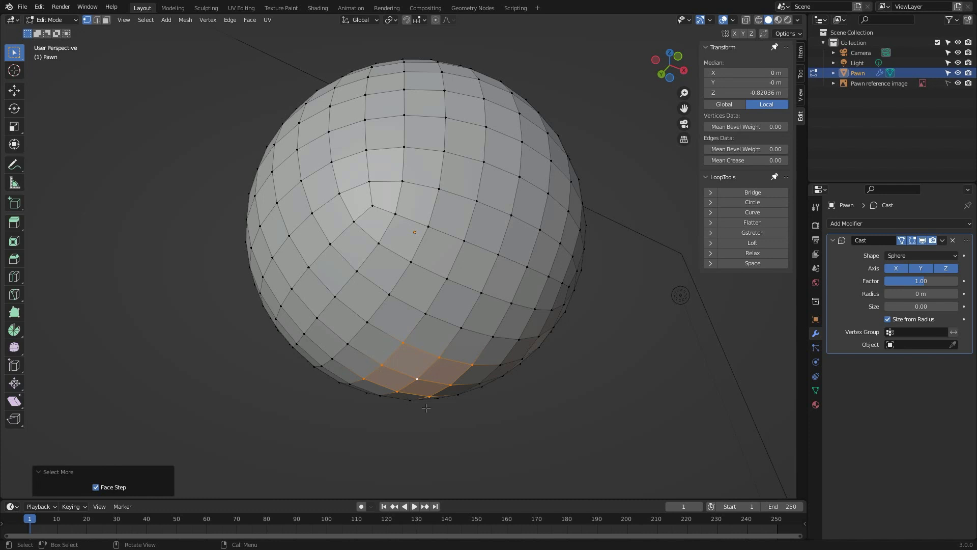
pyautogui.press('x')
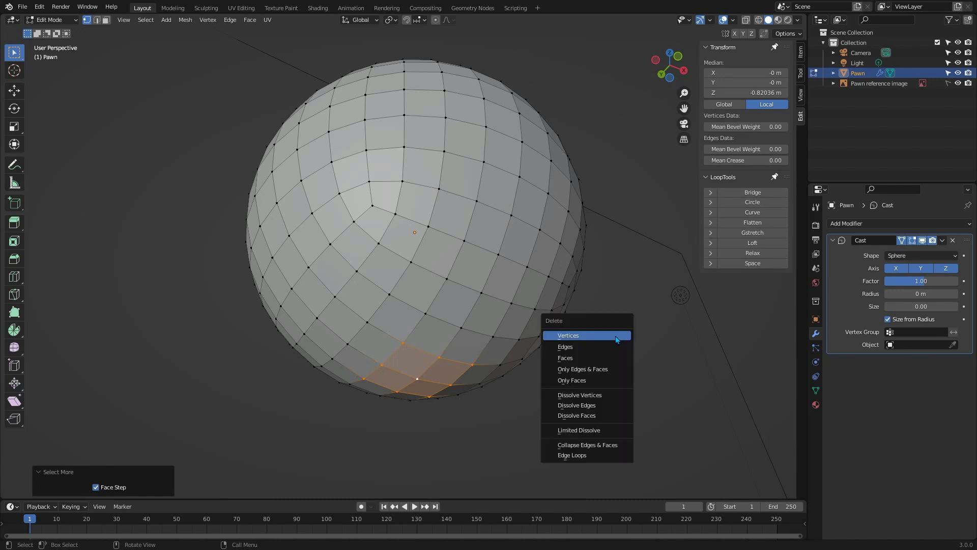
pyautogui.click(616, 336)
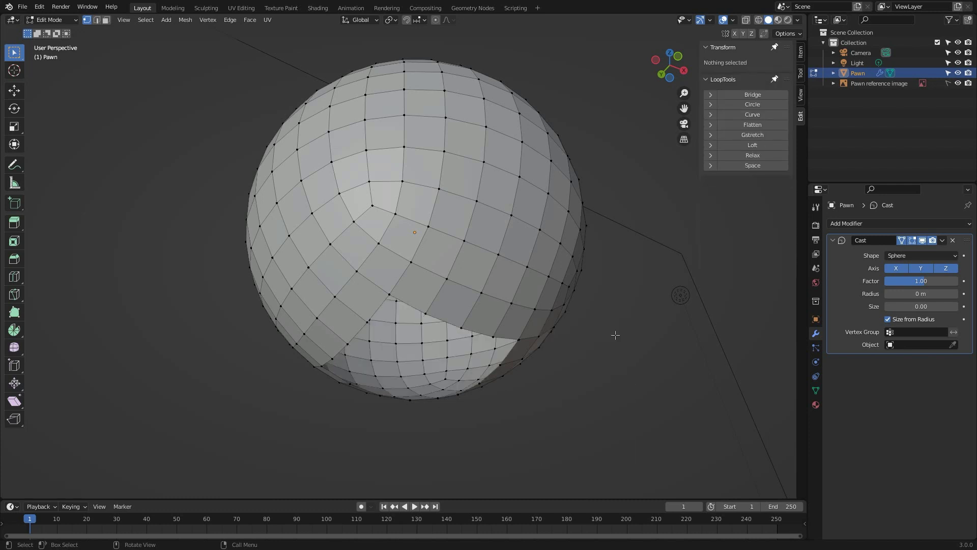
pyautogui.moveTo(428, 346); pyautogui.dragTo(441, 233, button='middle')
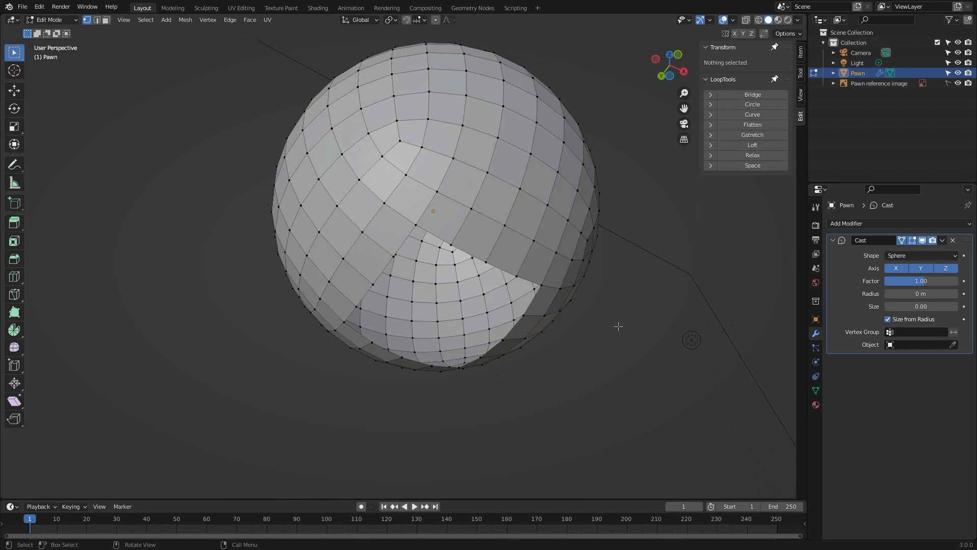
# - Keep the pivot point on Median Point and loop-select the edges around the hole's rim
pyautogui.click(393, 20)
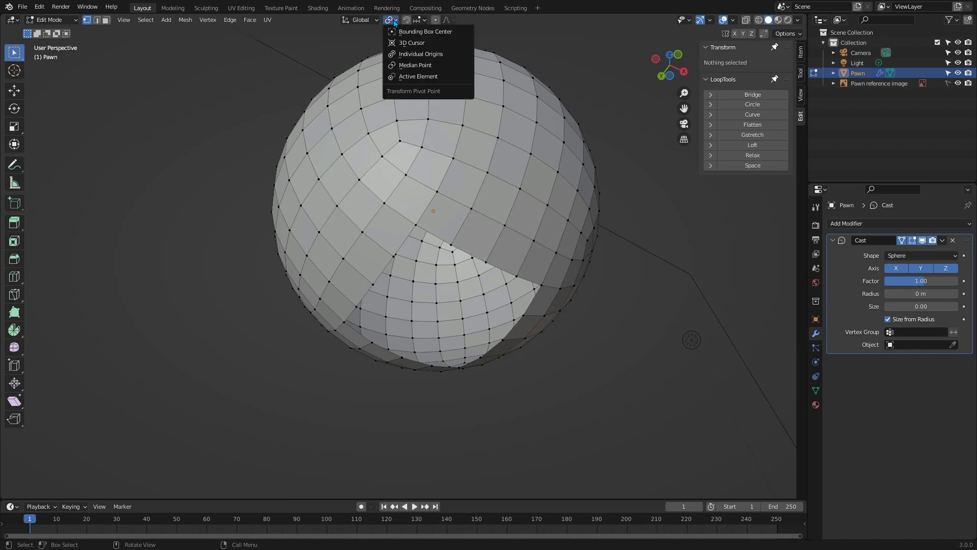
pyautogui.click(449, 66)
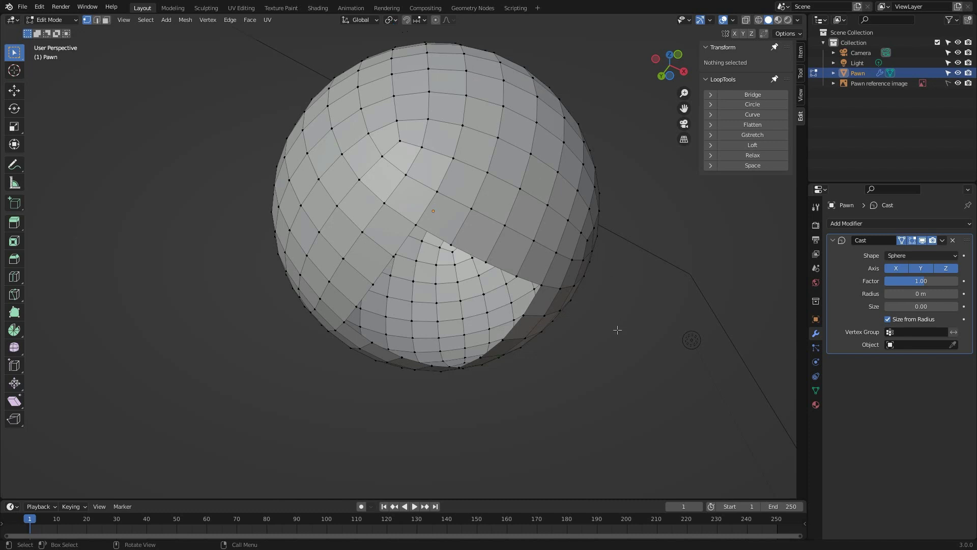
pyautogui.keyDown('alt'); pyautogui.click(403, 243); pyautogui.keyUp('alt')
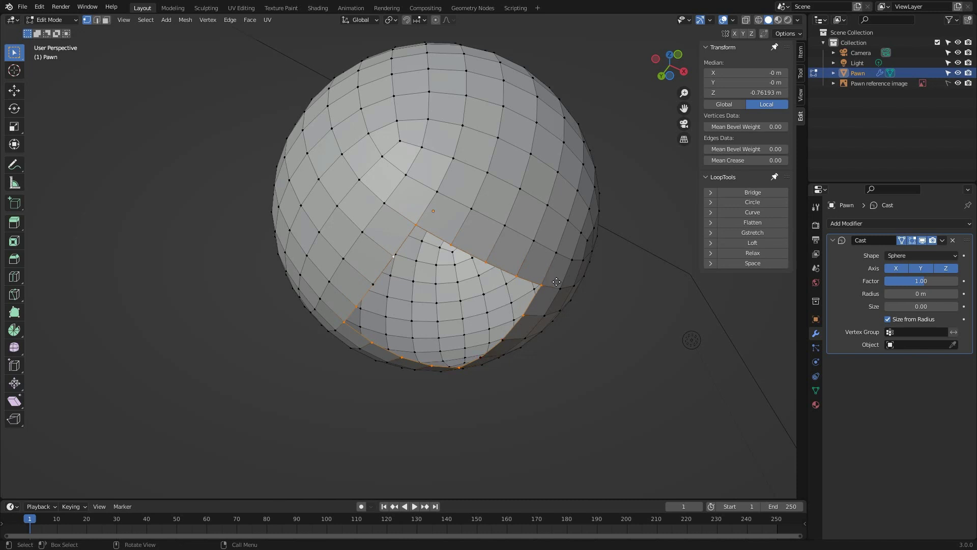
# - Extrude the rim loop inward at scale 0.643, then shrink it further by 0.945
pyautogui.press('g')
pyautogui.press('s')
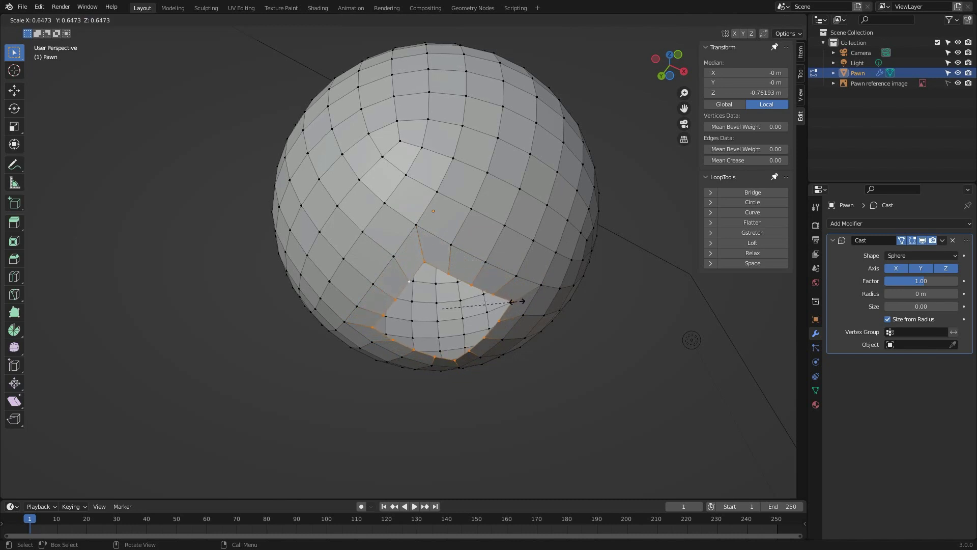
pyautogui.click(517, 302)
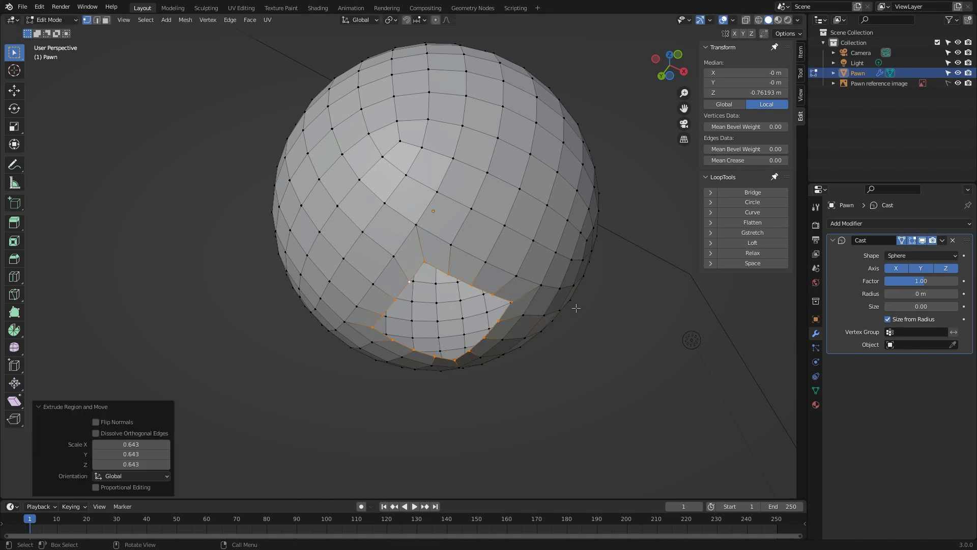
pyautogui.moveTo(558, 267); pyautogui.dragTo(528, 311, button='middle')
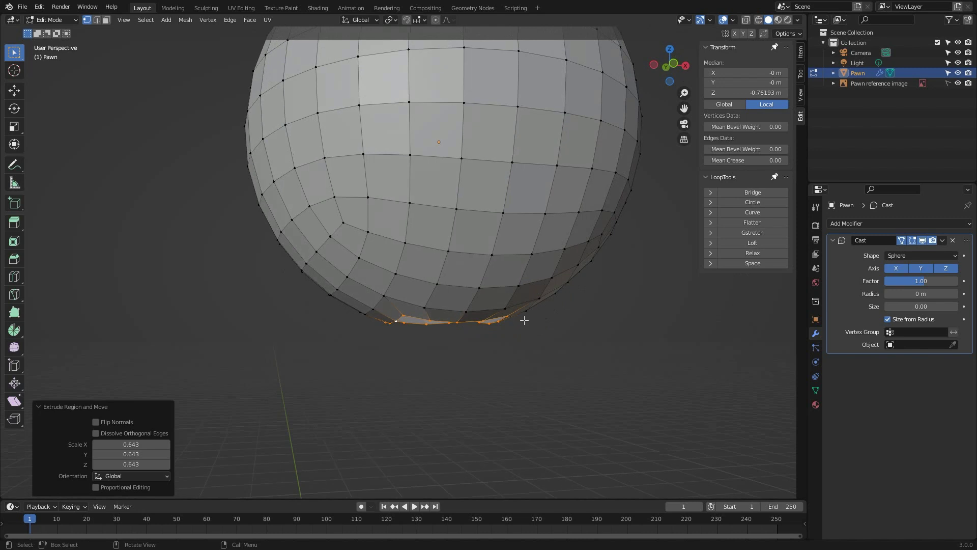
pyautogui.press('s')
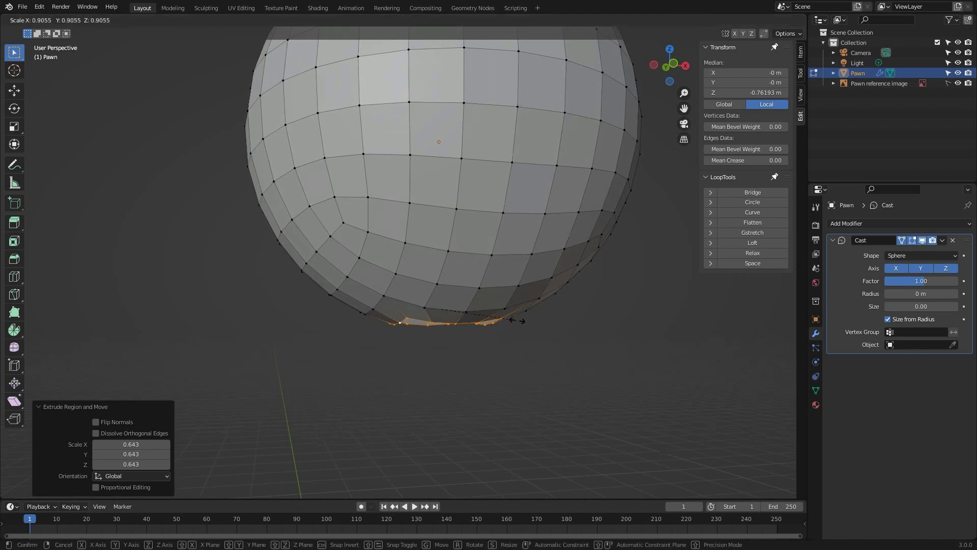
pyautogui.click(520, 313)
pyautogui.moveTo(520, 313)
pyautogui.mouseDown(button='middle')
pyautogui.moveTo(519, 269)
pyautogui.moveTo(517, 300)
pyautogui.mouseUp(button='middle')
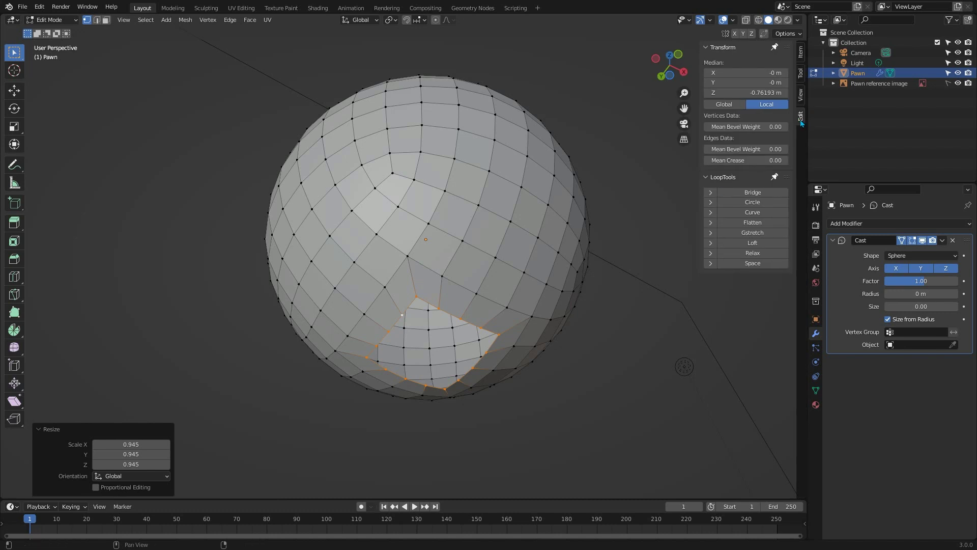
# - Round the rim loop with LoopTools Circle at 50% influence
pyautogui.click(721, 177)
pyautogui.click(721, 177)
pyautogui.click(761, 203)
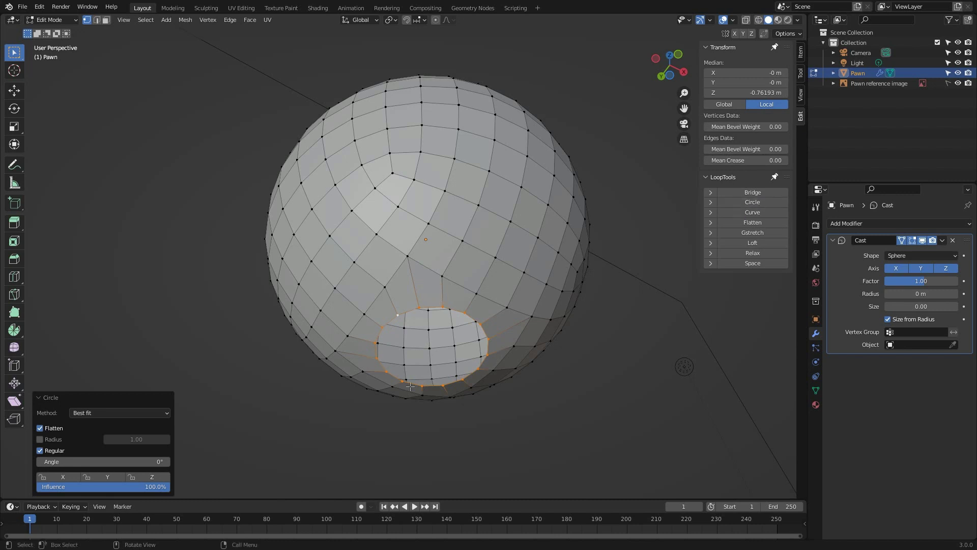
pyautogui.press('q')
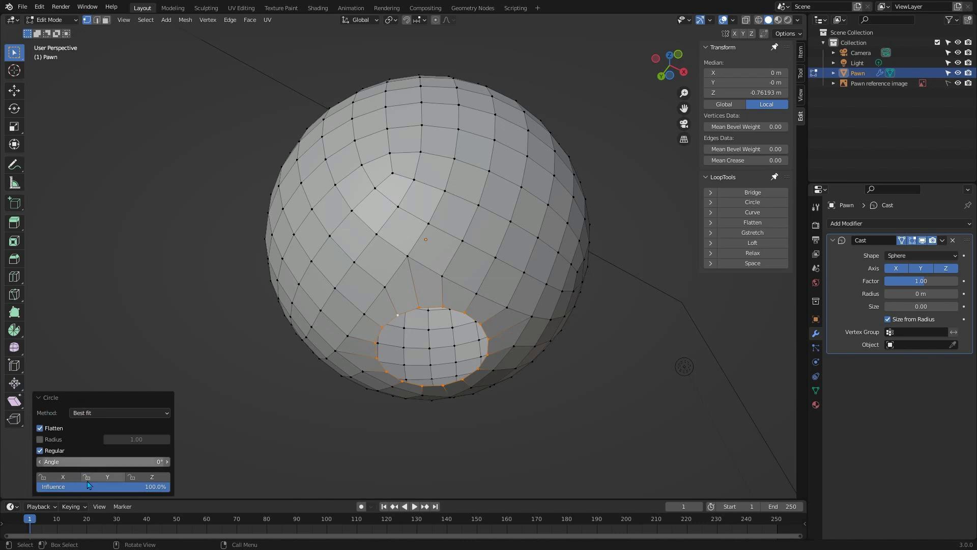
pyautogui.click(102, 488)
pyautogui.write('50')
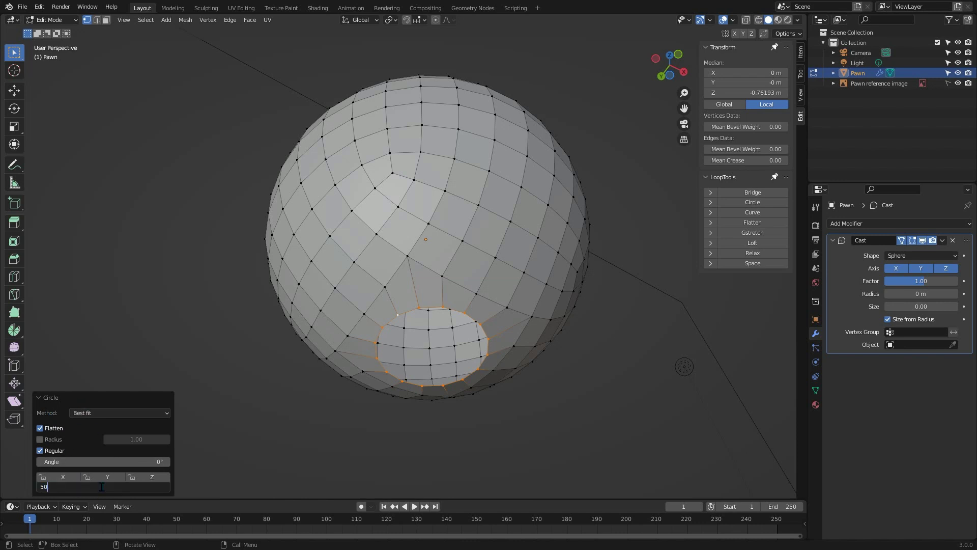
pyautogui.press('Return')
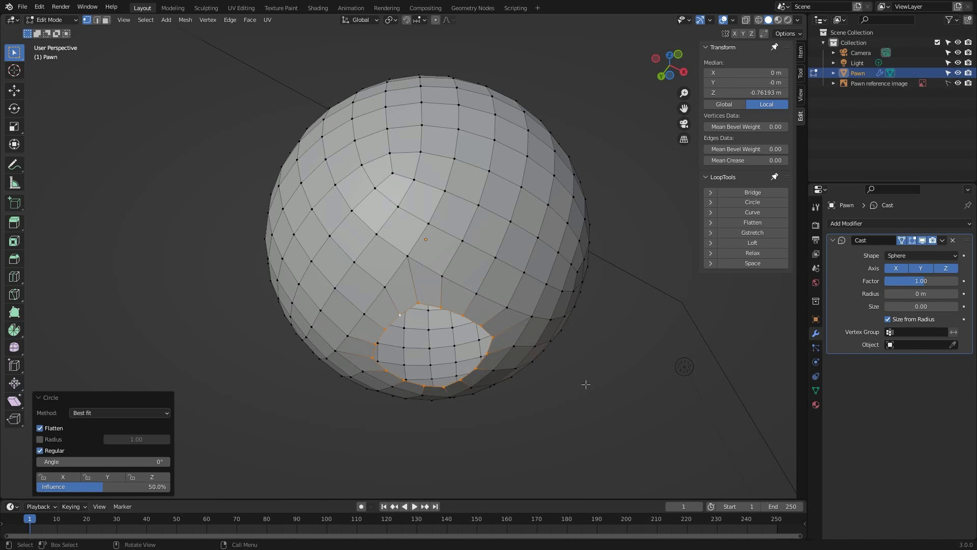
# - Extrude the rim inward at 0.649 and round it with Circle at 100% influence
pyautogui.press('g')
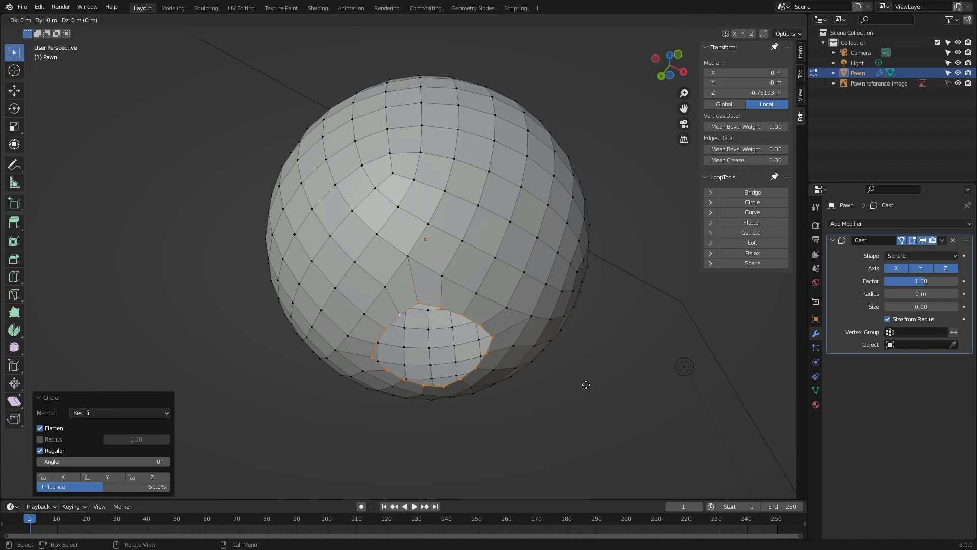
pyautogui.press('s')
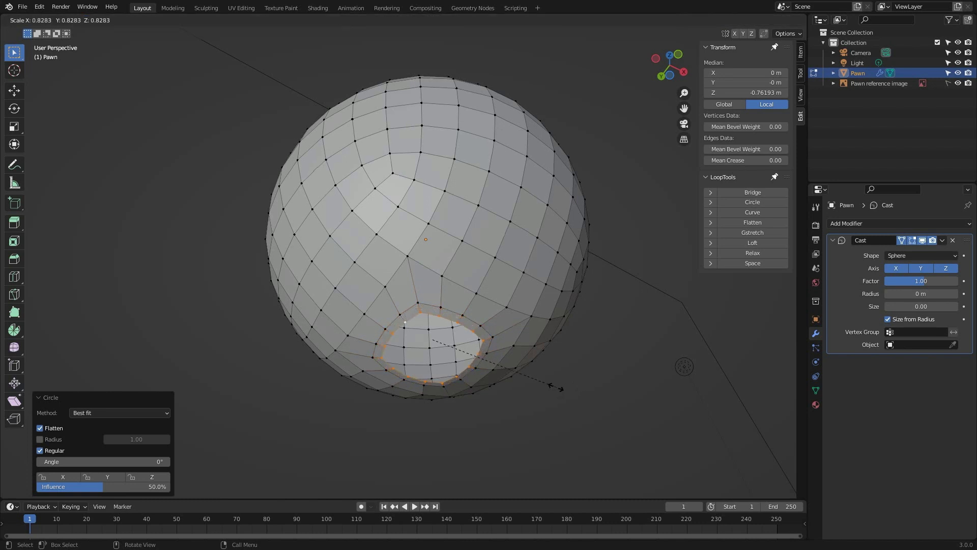
pyautogui.click(523, 391)
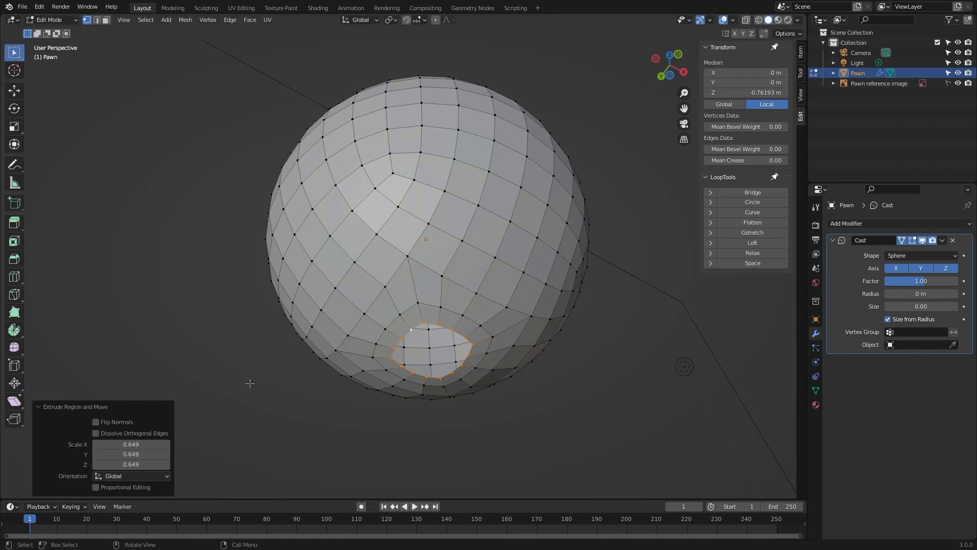
pyautogui.click(757, 204)
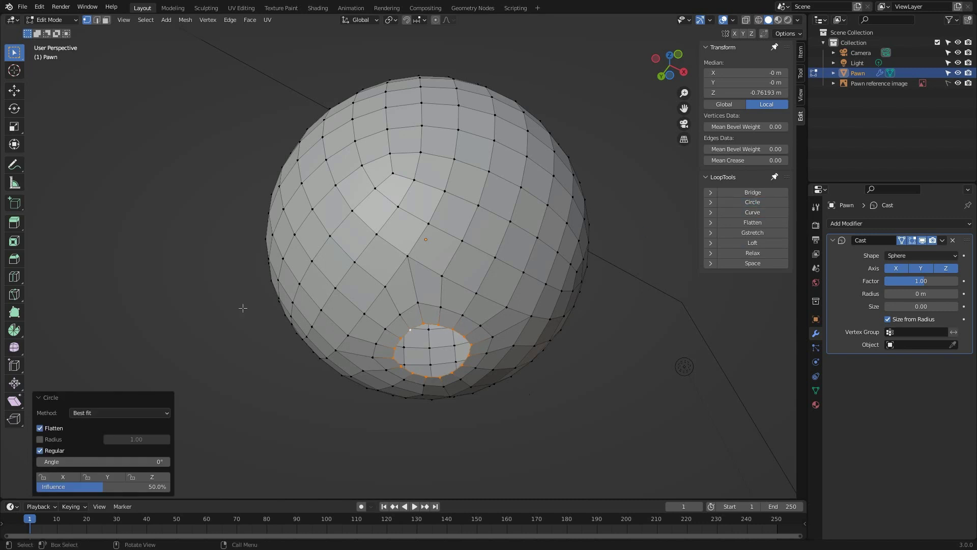
pyautogui.click(109, 491)
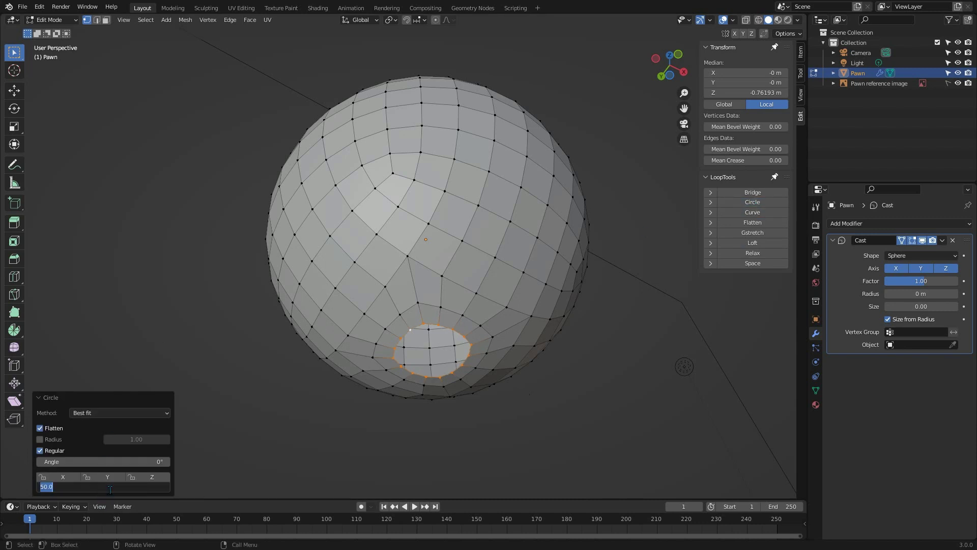
pyautogui.write('1')
pyautogui.press('Return')
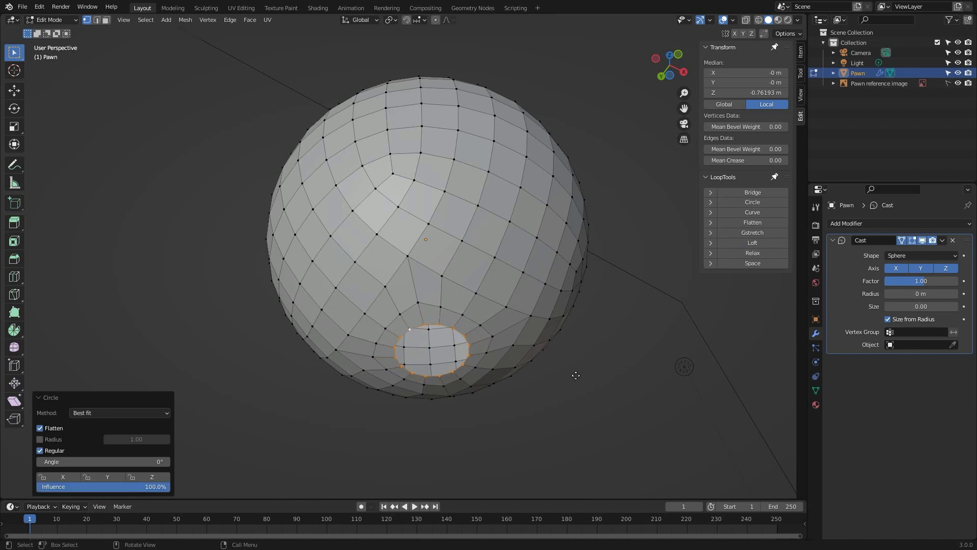
# - Extrude the circular rim inward at 0.844 and return to Object Mode
pyautogui.press('s')
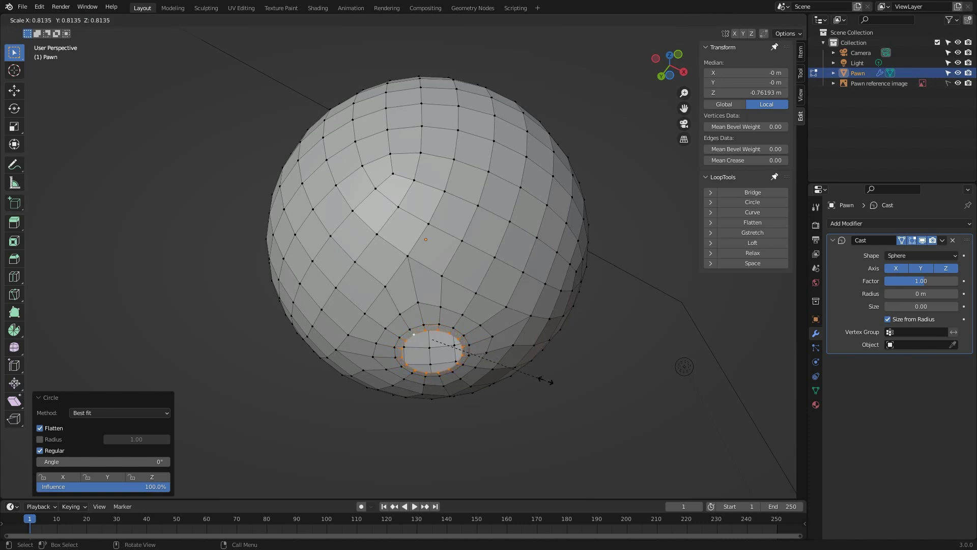
pyautogui.click(551, 381)
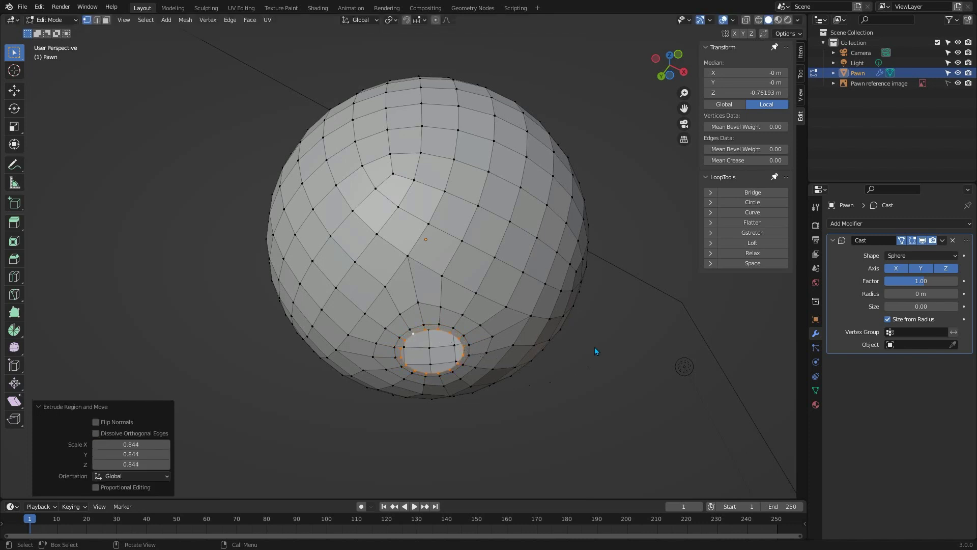
pyautogui.press('Tab')
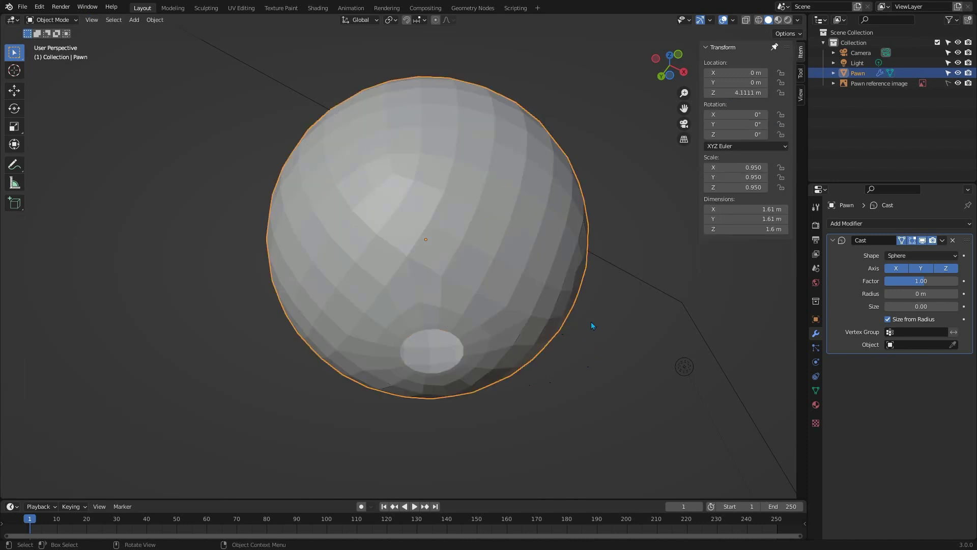
# - Add a level-3 Subdivision Surface modifier and shade the Pawn smooth
pyautogui.hotkey('ctrl', '3')
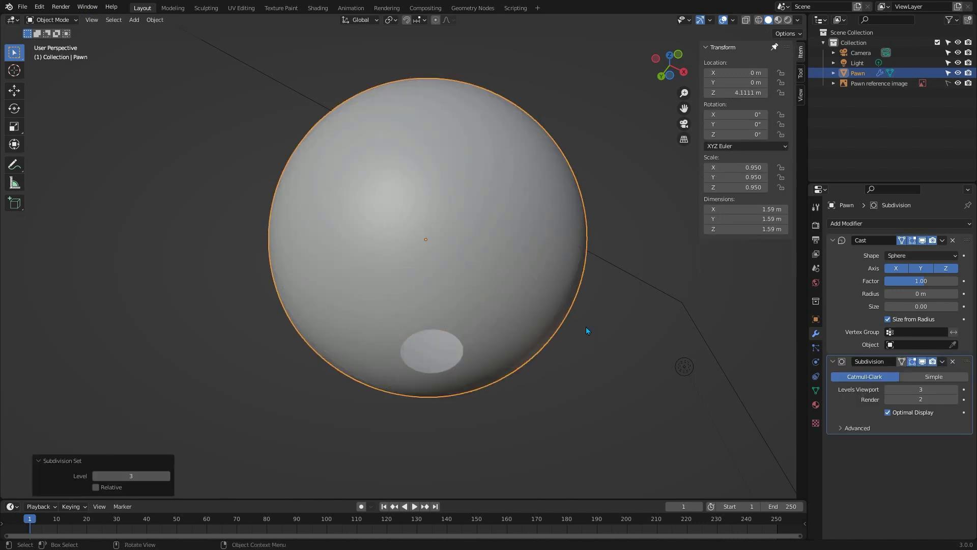
pyautogui.rightClick(513, 264)
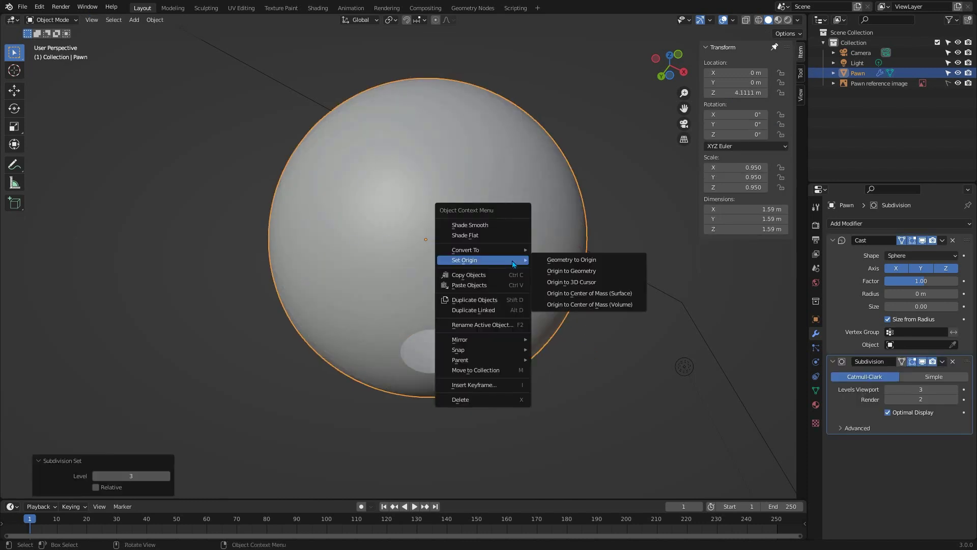
pyautogui.click(500, 227)
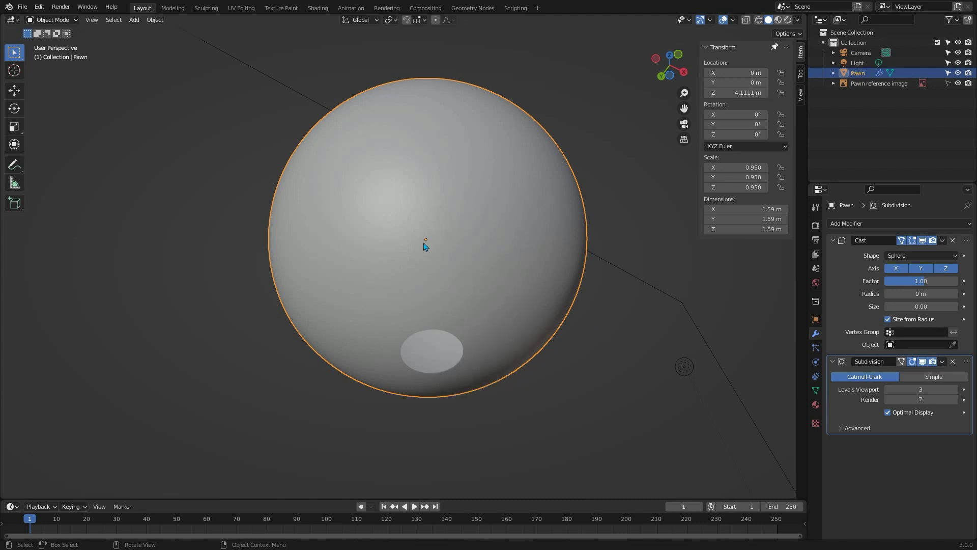
pyautogui.moveTo(426, 247); pyautogui.dragTo(456, 252, button='middle')
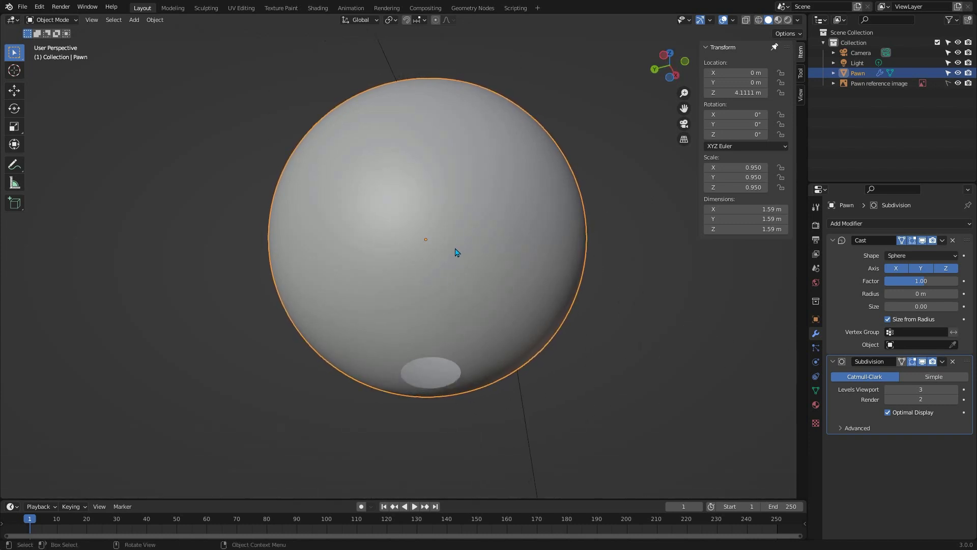
pyautogui.click(847, 288)
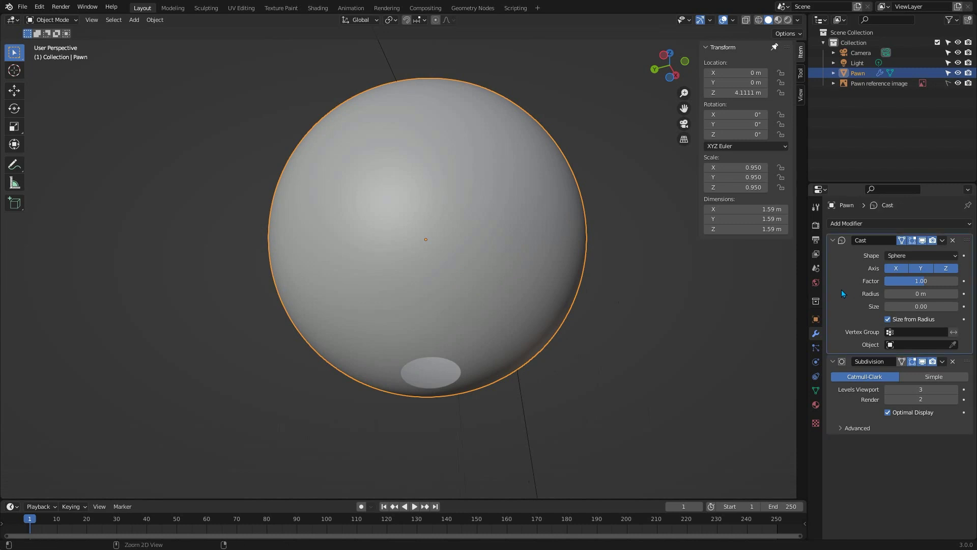
# - Apply the Cast modifier into the mesh and go back into Edit Mode
pyautogui.hotkey('ctrl', 'a')
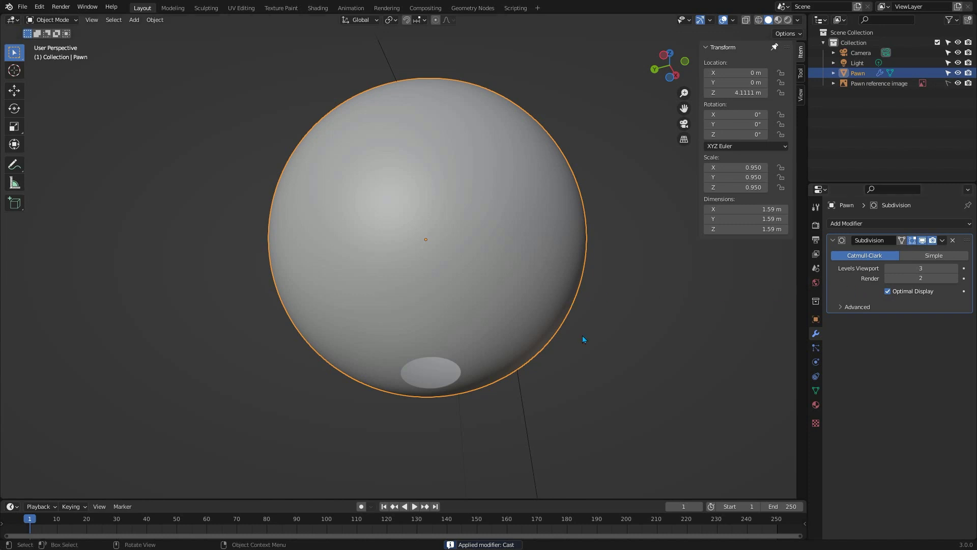
pyautogui.press('Tab')
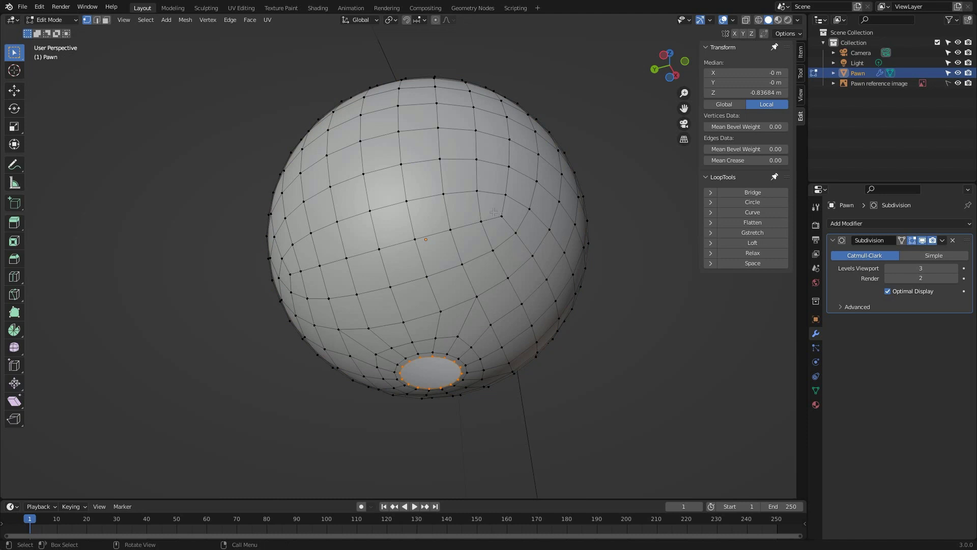
pyautogui.moveTo(411, 221); pyautogui.dragTo(329, 231, button='middle')
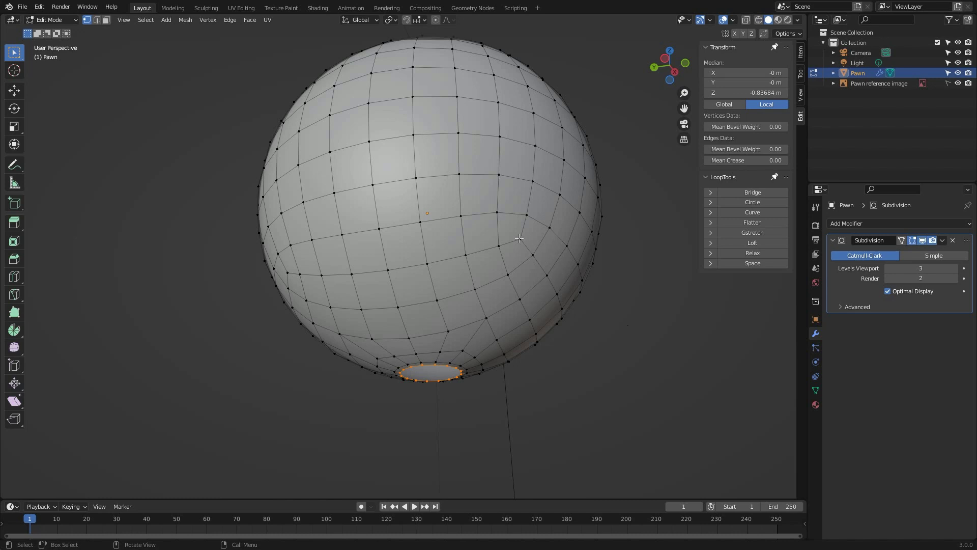
# - Select a pole vertex and all similar ones by Amount of Adjacent Faces
pyautogui.press('Tab')
pyautogui.press('Tab')
pyautogui.click(520, 239)
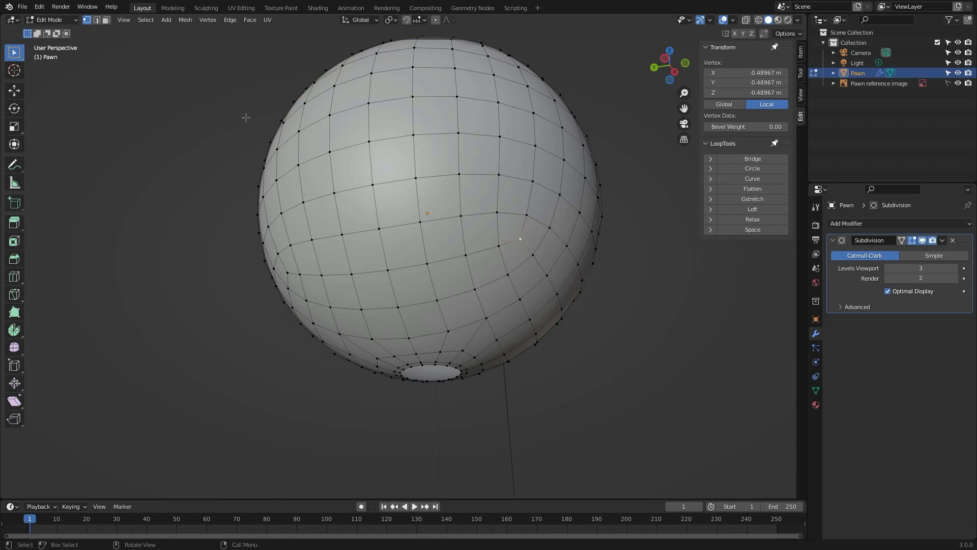
pyautogui.click(145, 19)
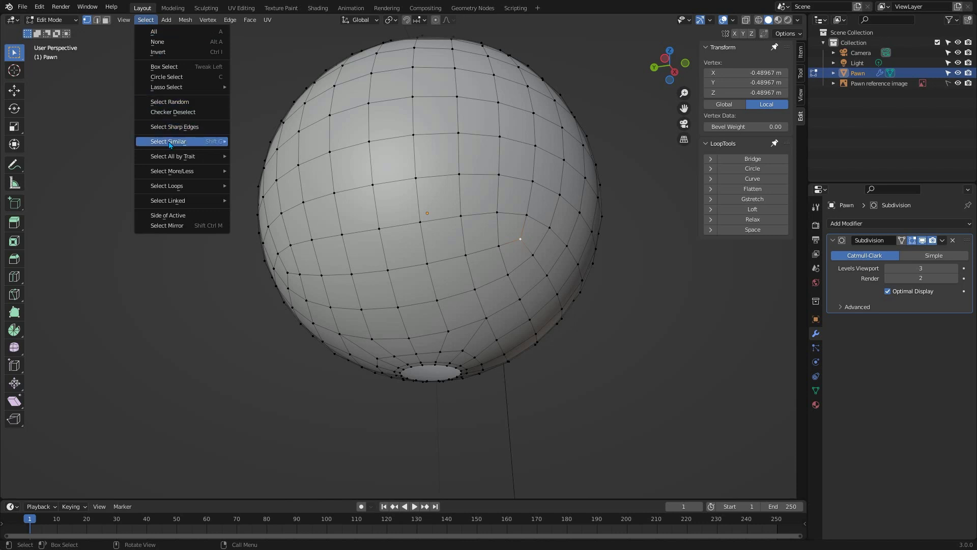
pyautogui.moveTo(170, 144)
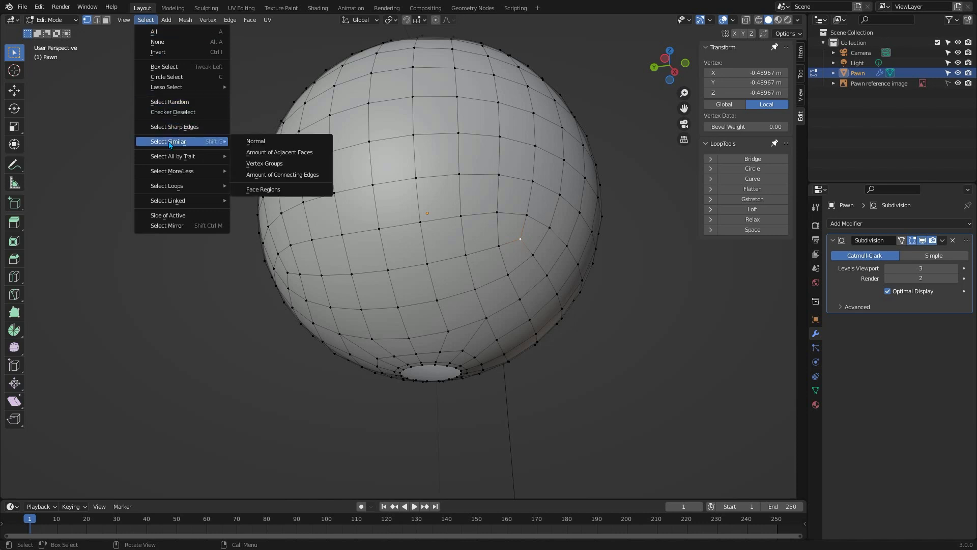
pyautogui.click(289, 154)
pyautogui.moveTo(566, 196); pyautogui.dragTo(329, 171, button='middle')
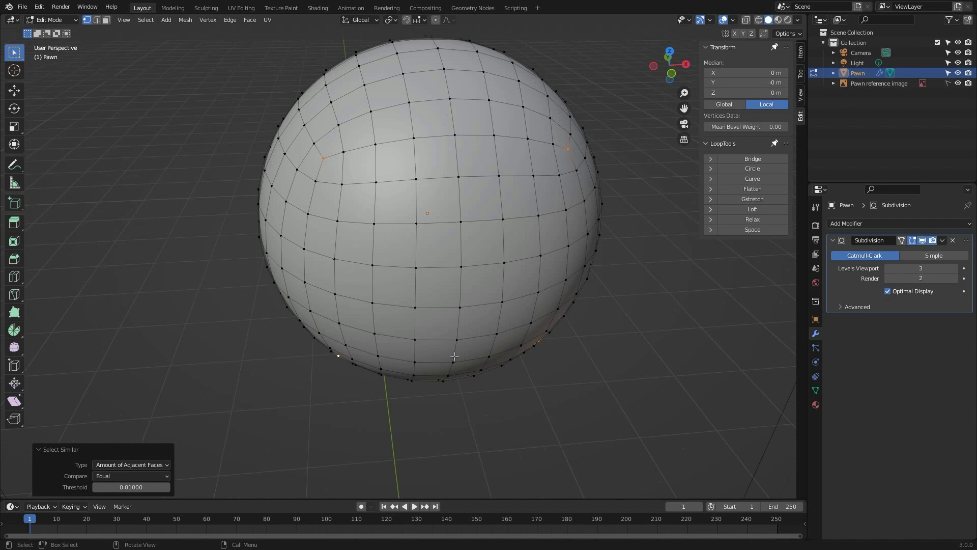
pyautogui.moveTo(331, 326); pyautogui.dragTo(428, 163, button='middle')
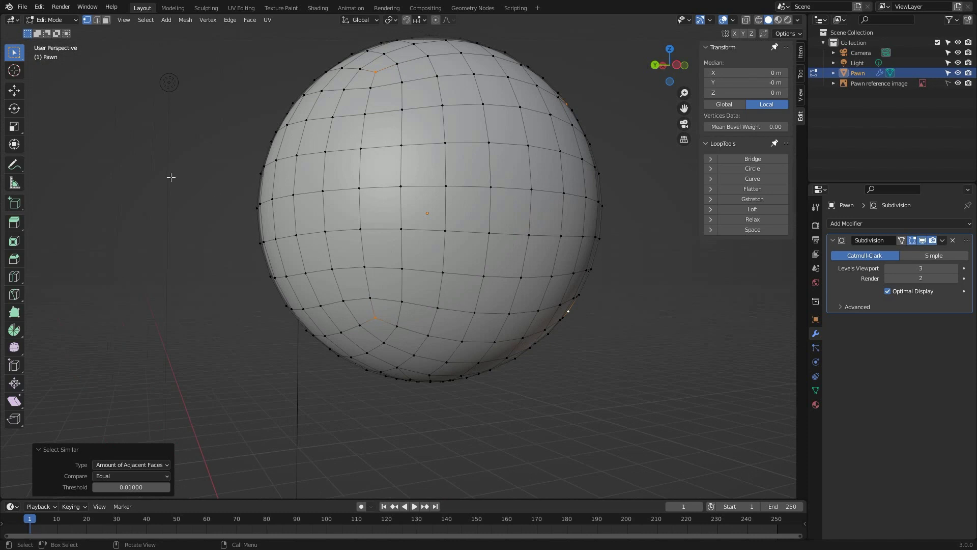
# - Scale the pole vertices by 0.9946, grow the selection, scale by 0.9983, and return to Object Mode
pyautogui.write('s0.9946')
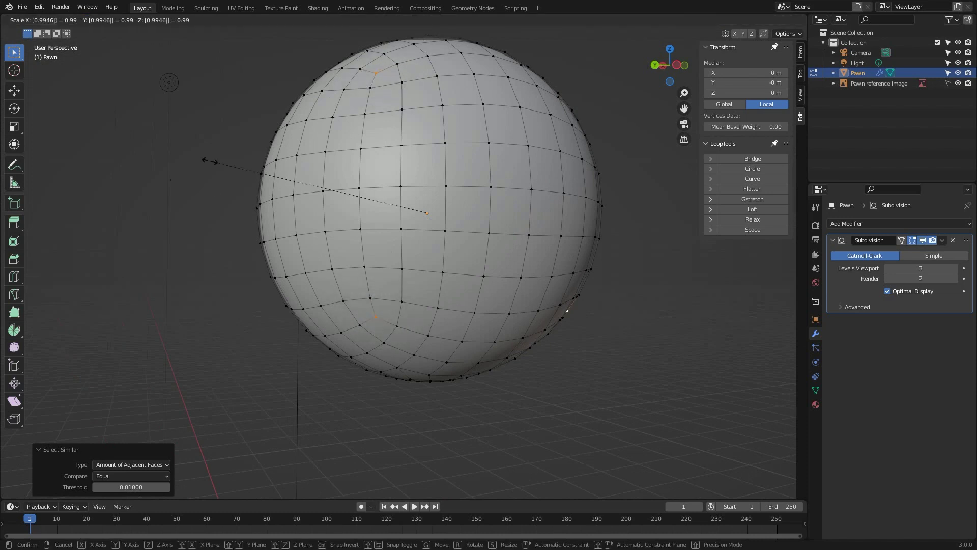
pyautogui.press('Return')
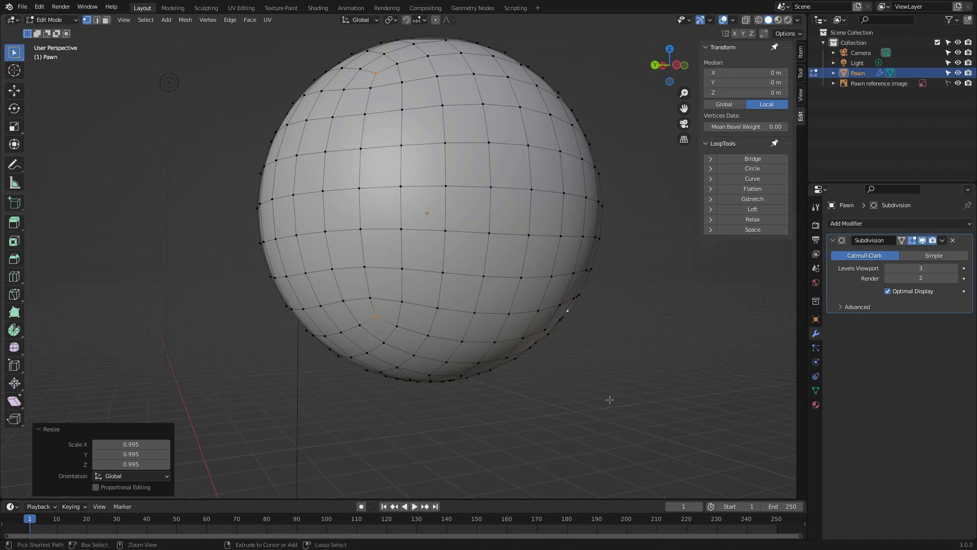
pyautogui.press('ctrl+KP_Add')
pyautogui.moveTo(610, 400); pyautogui.dragTo(513, 95, button='middle')
pyautogui.write('s')
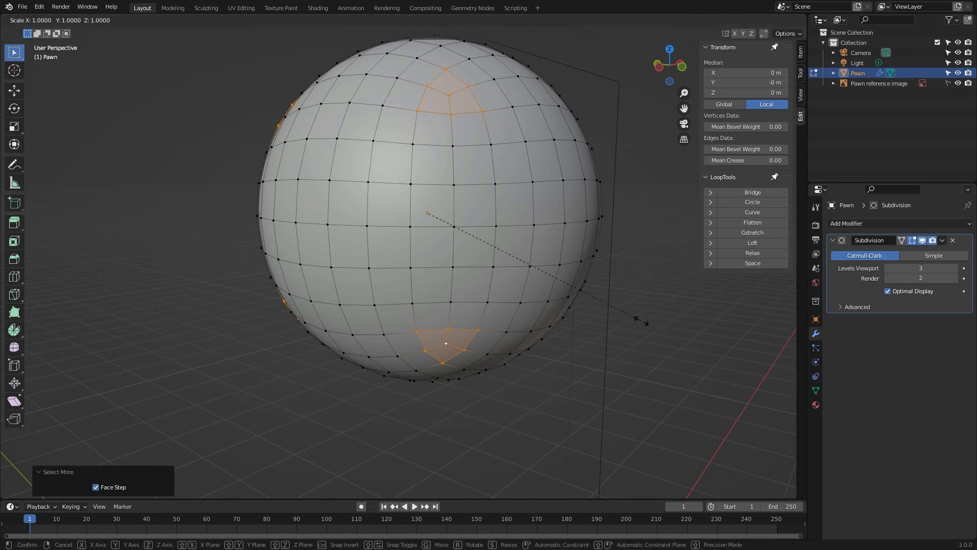
pyautogui.write('0.99')
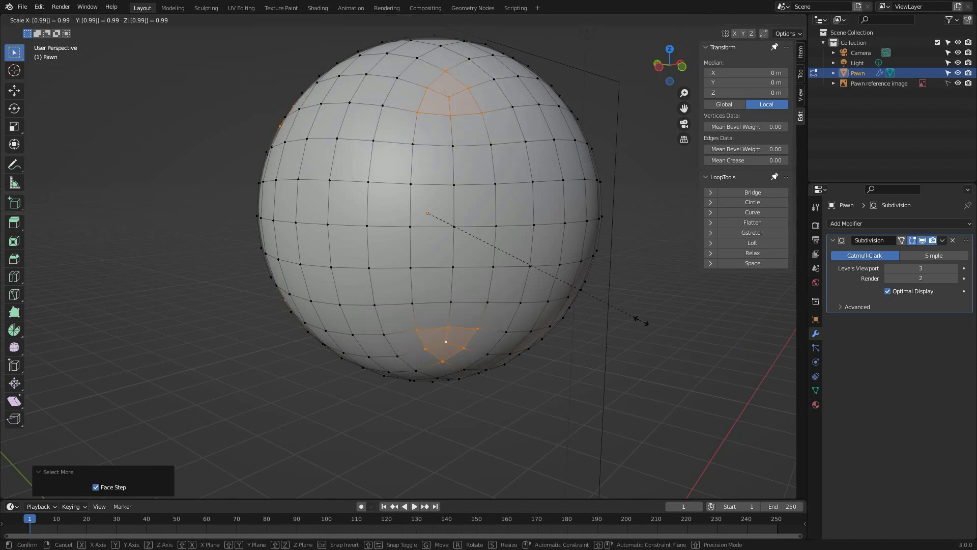
pyautogui.write('83')
pyautogui.press('Return')
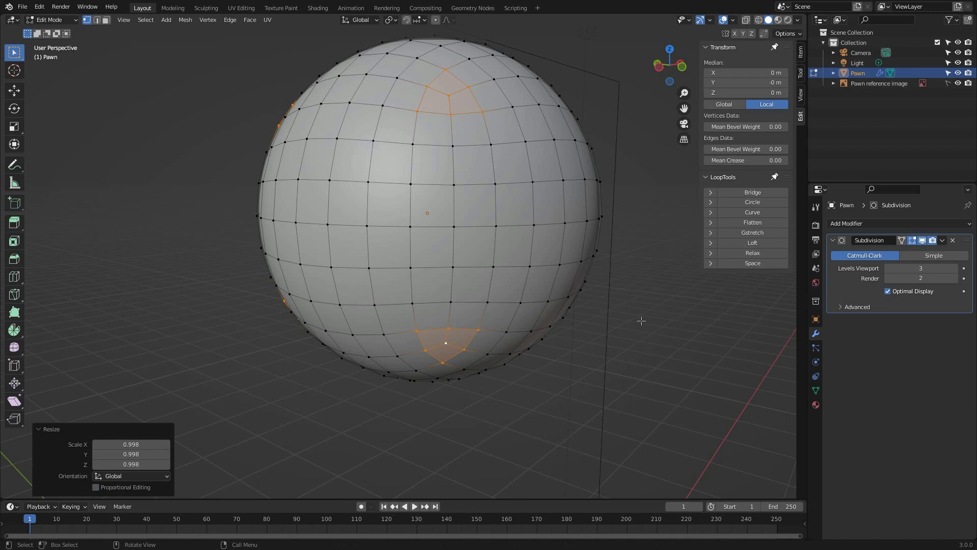
pyautogui.press('Tab')
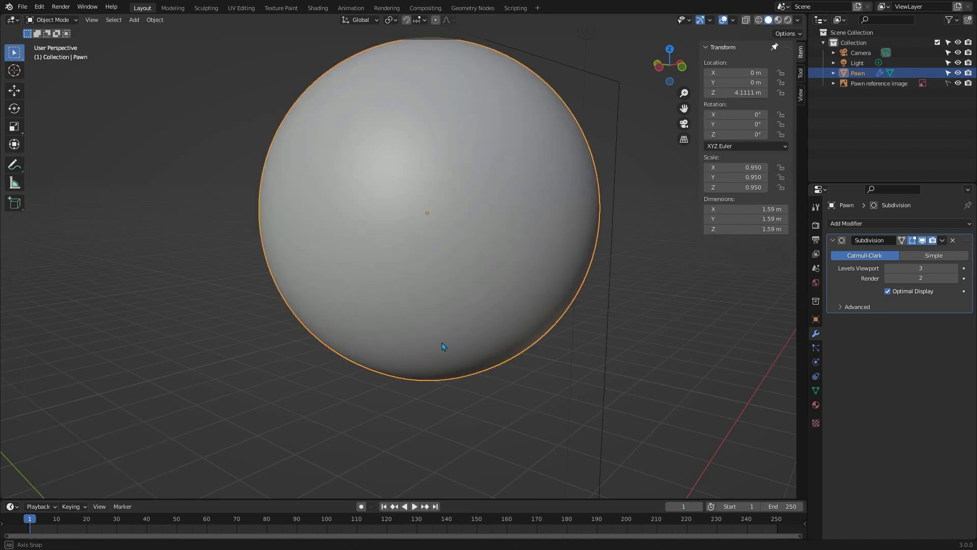
pyautogui.moveTo(443, 343); pyautogui.dragTo(423, 270, button='middle')
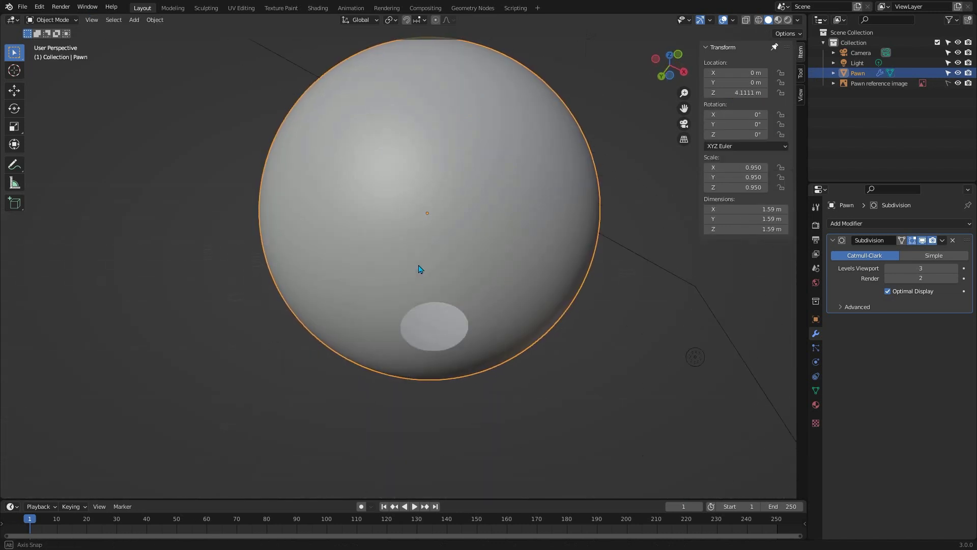
# - In front view, extrude the head sphere's bottom edge loop a little downward along Z
pyautogui.press('Tab')
pyautogui.keyDown('alt'); pyautogui.click(451, 294); pyautogui.keyUp('alt')
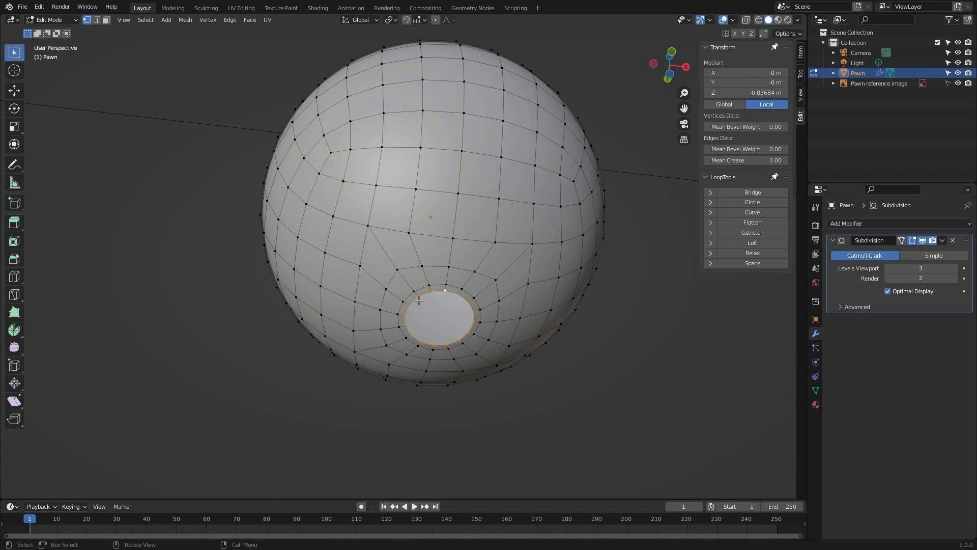
pyautogui.press('KP_1')
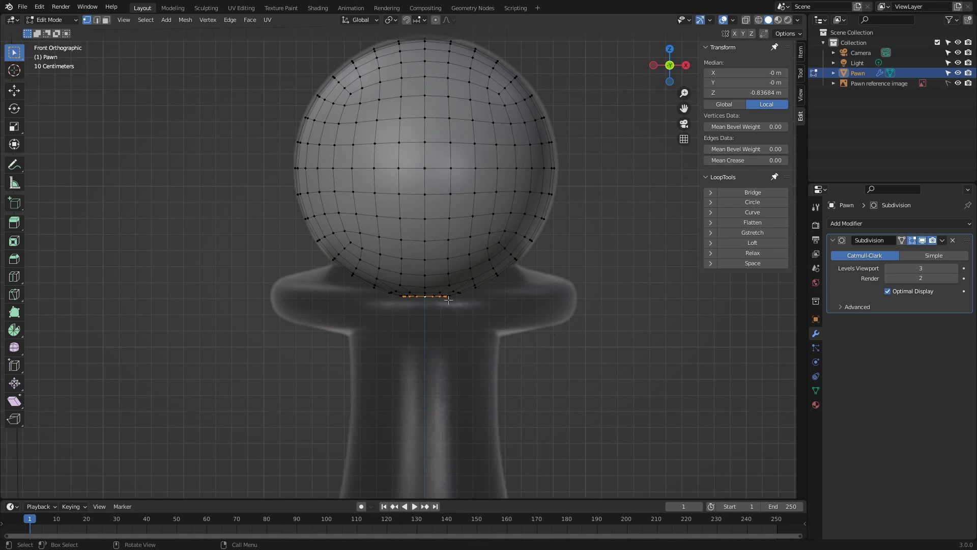
pyautogui.press('e')
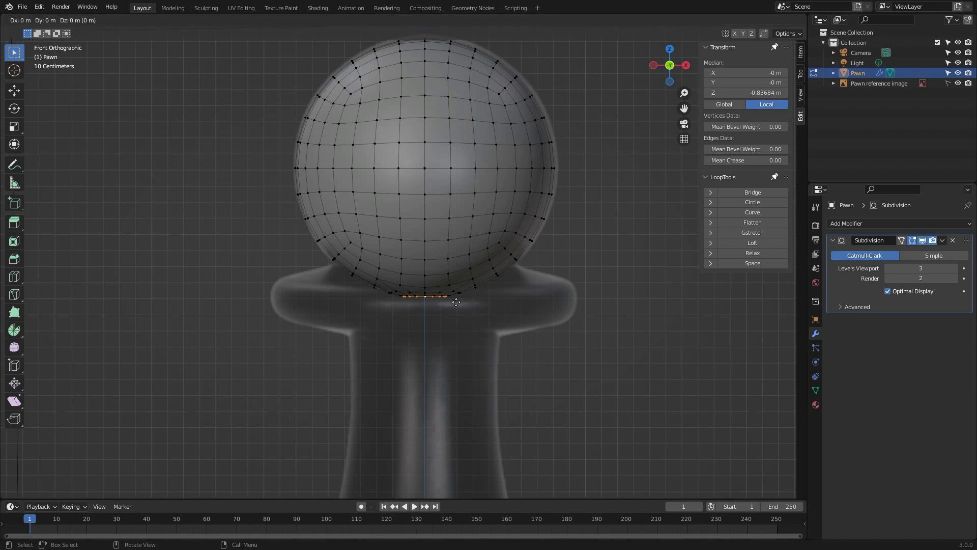
pyautogui.press('z')
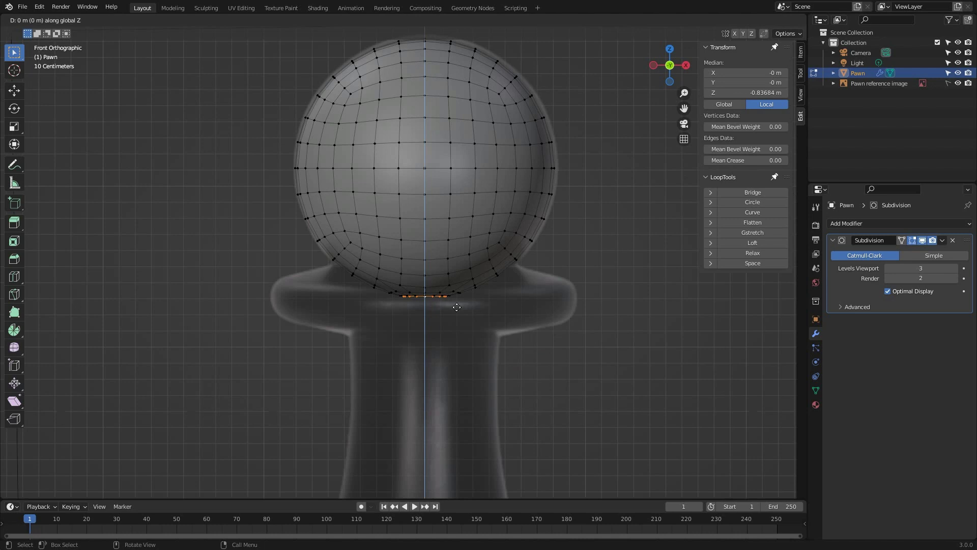
pyautogui.click(457, 311)
# - Form the collar by widening the ring, raising it, and extruding down to the collar's underside
pyautogui.press('s')
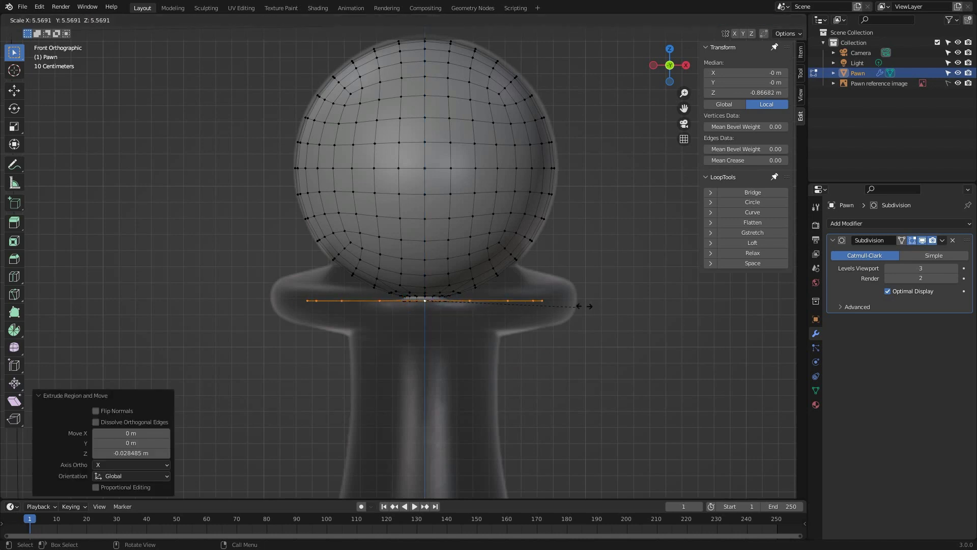
pyautogui.click(619, 300)
pyautogui.press('g')
pyautogui.press('z')
pyautogui.click(609, 269)
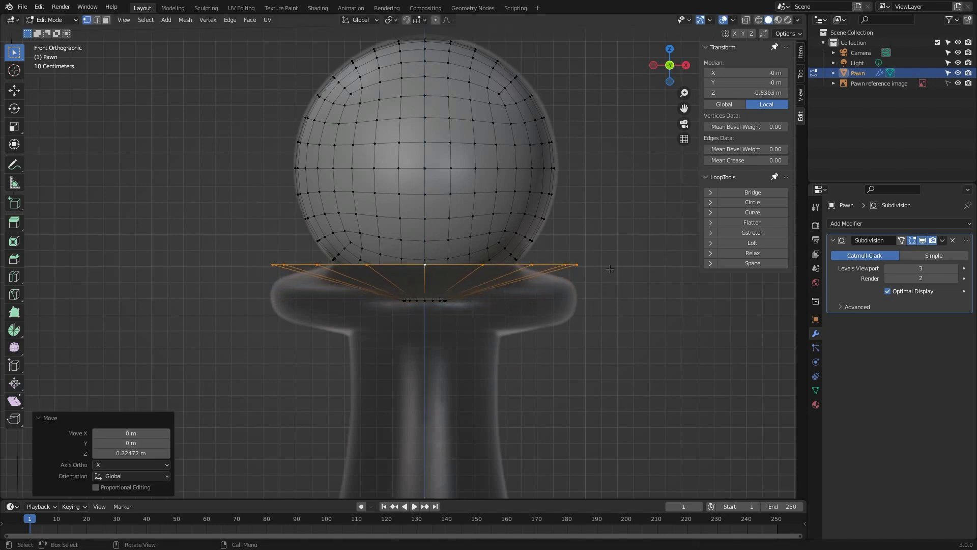
pyautogui.press('e')
pyautogui.press('z')
pyautogui.click(600, 307)
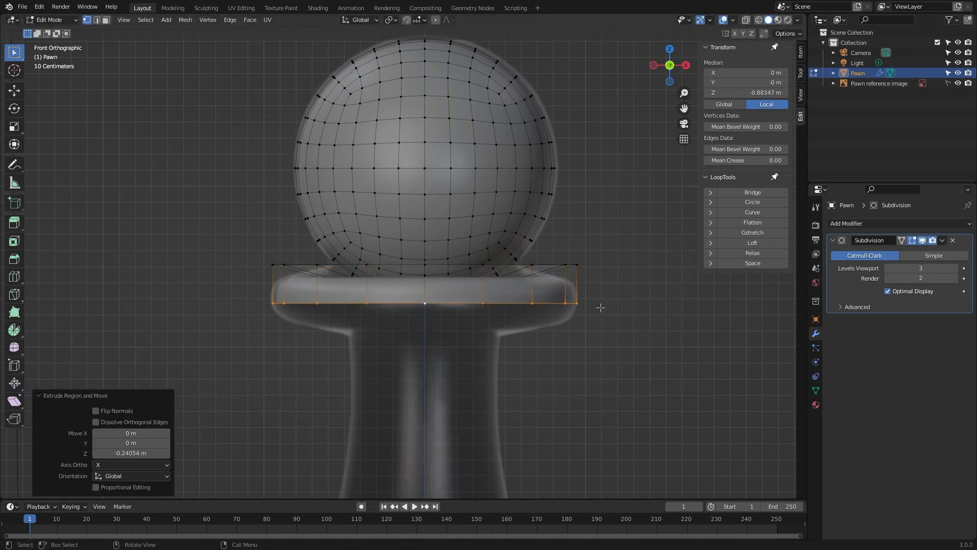
pyautogui.press('s')
pyautogui.click(602, 307)
# - Drop the ring below the collar, shrink it to about half width, and extrude to start the stem
pyautogui.press('g')
pyautogui.press('z')
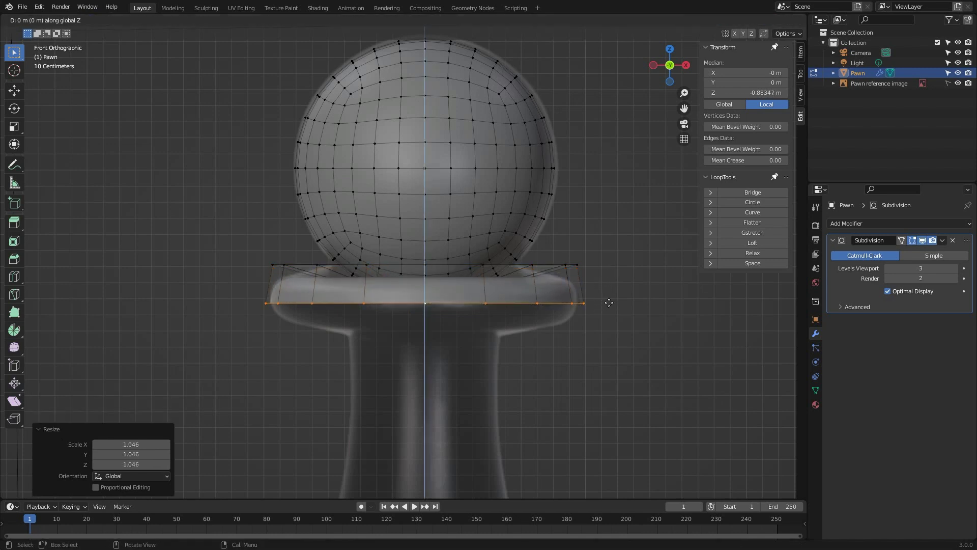
pyautogui.click(601, 335)
pyautogui.press('s')
pyautogui.click(512, 336)
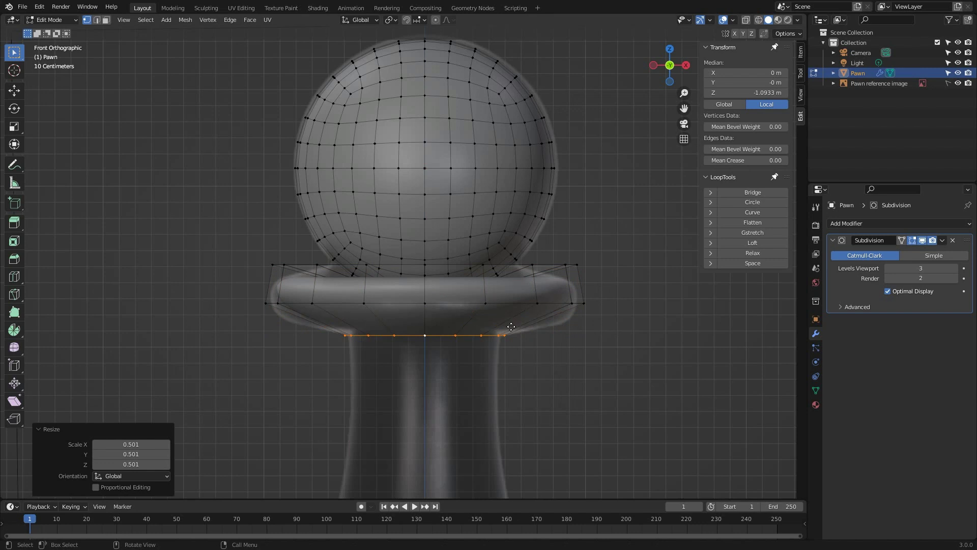
pyautogui.press('e')
pyautogui.press('z')
pyautogui.click(499, 354)
# - Extrude the narrow neck down to the top of the base and flare the stem's bottom ring
pyautogui.scroll(-2, 499, 354)
pyautogui.press('e')
pyautogui.press('z')
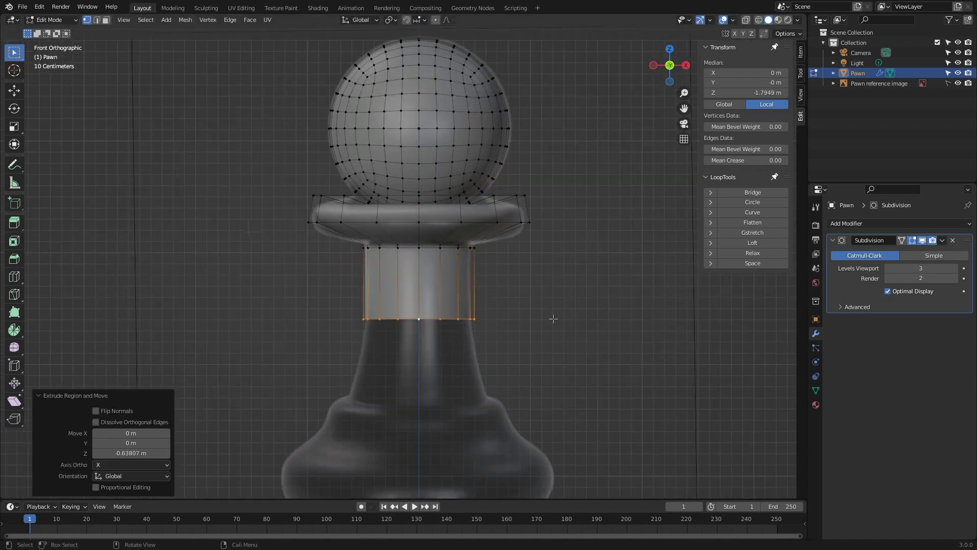
pyautogui.click(551, 321)
pyautogui.press('s')
pyautogui.click(538, 319)
pyautogui.press('e')
pyautogui.press('z')
pyautogui.click(511, 395)
pyautogui.press('s')
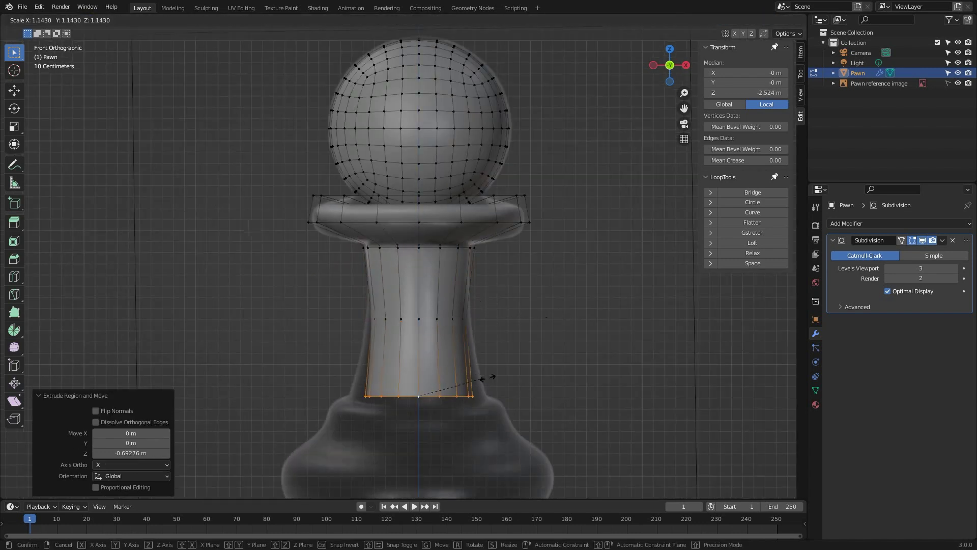
pyautogui.click(507, 375)
# - Extrude two more rings below the stem and widen the lower one
pyautogui.press('e')
pyautogui.press('z')
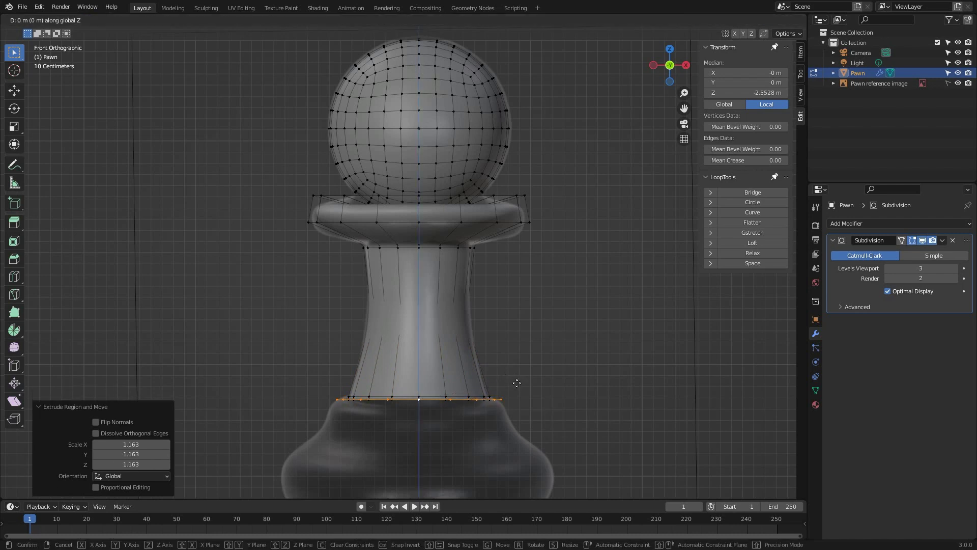
pyautogui.click(514, 384)
pyautogui.press('e')
pyautogui.press('z')
pyautogui.click(509, 395)
pyautogui.press('s')
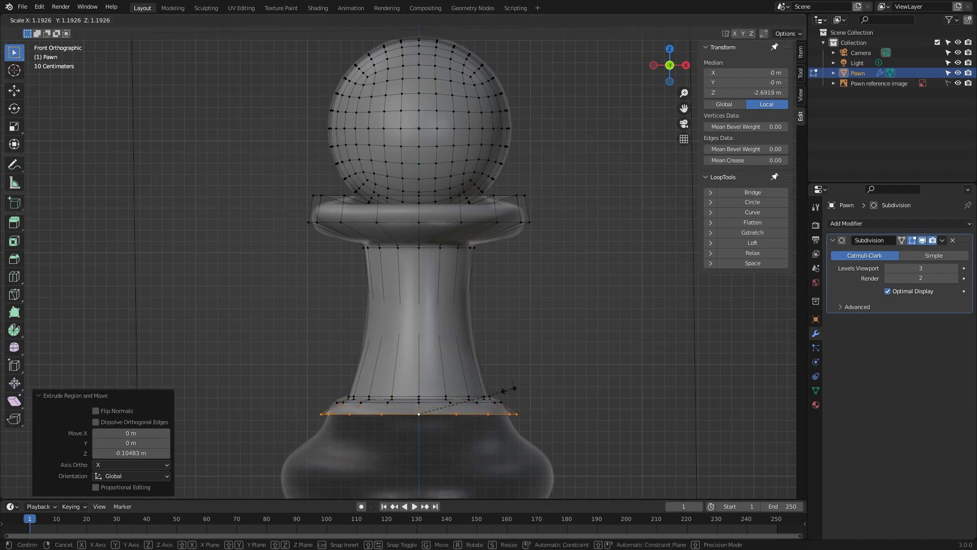
pyautogui.click(503, 393)
# - Extrude and widen further rings down to the base's widest point
pyautogui.press('e')
pyautogui.press('z')
pyautogui.click(504, 418)
pyautogui.press('s')
pyautogui.click(518, 413)
pyautogui.press('e')
pyautogui.press('z')
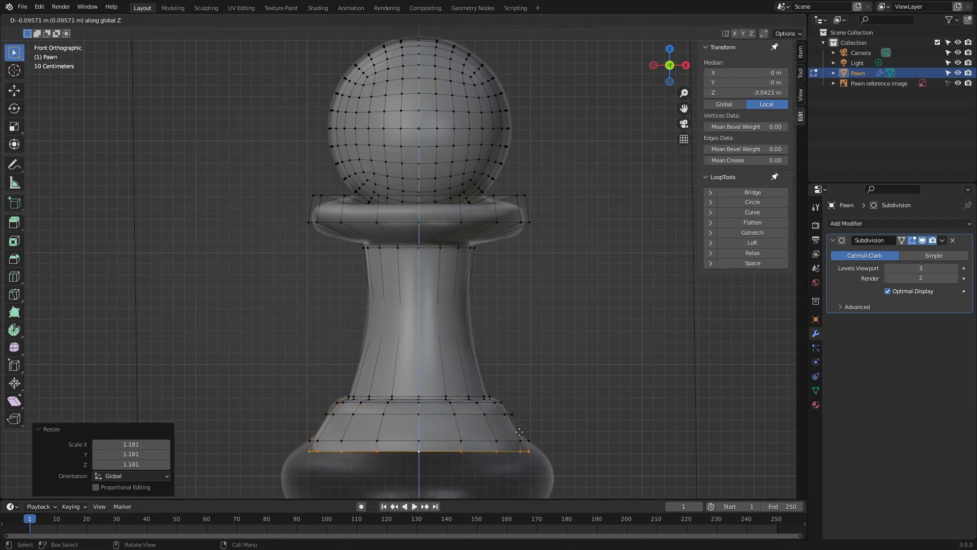
pyautogui.click(519, 448)
# - Shape the base bulge: extrude and narrow the bottom loop, widen the loop above, and lower the bottom loop
pyautogui.keyDown('shift'); pyautogui.moveTo(551, 448); pyautogui.dragTo(550, 333, button='middle'); pyautogui.keyUp('shift')
pyautogui.press('e')
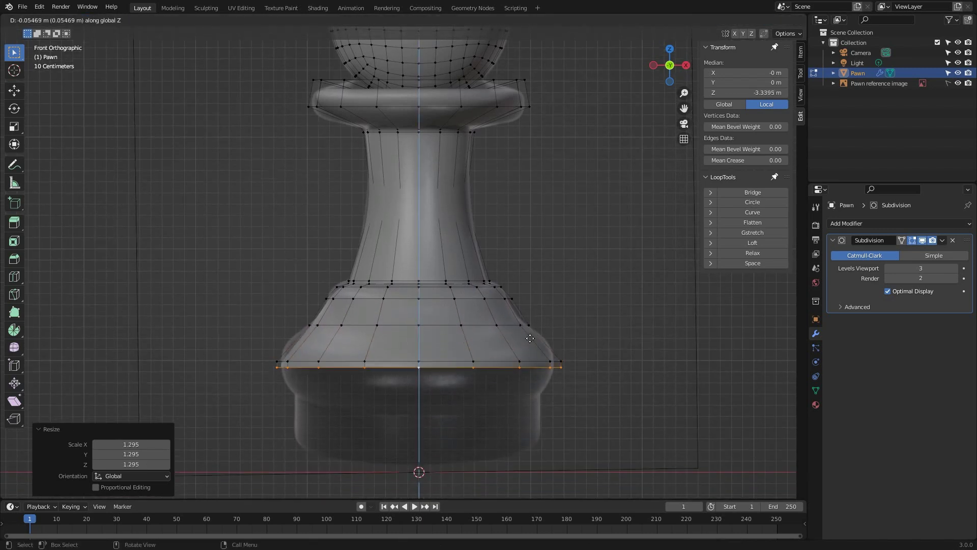
pyautogui.click(649, 387)
pyautogui.press('s')
pyautogui.click(624, 385)
pyautogui.keyDown('alt'); pyautogui.click(459, 363); pyautogui.keyUp('alt')
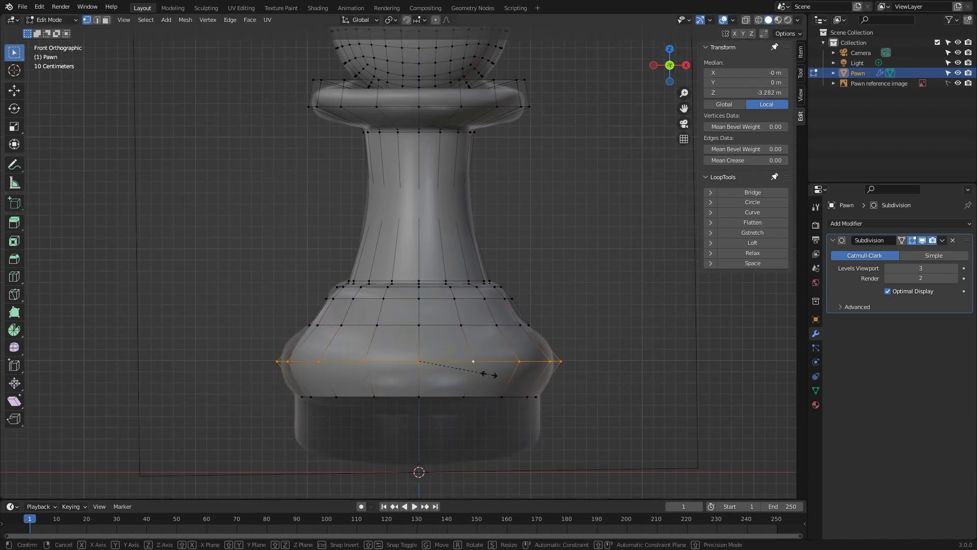
pyautogui.press('s')
pyautogui.click(491, 377)
pyautogui.keyDown('alt'); pyautogui.click(450, 398); pyautogui.keyUp('alt')
pyautogui.press('g')
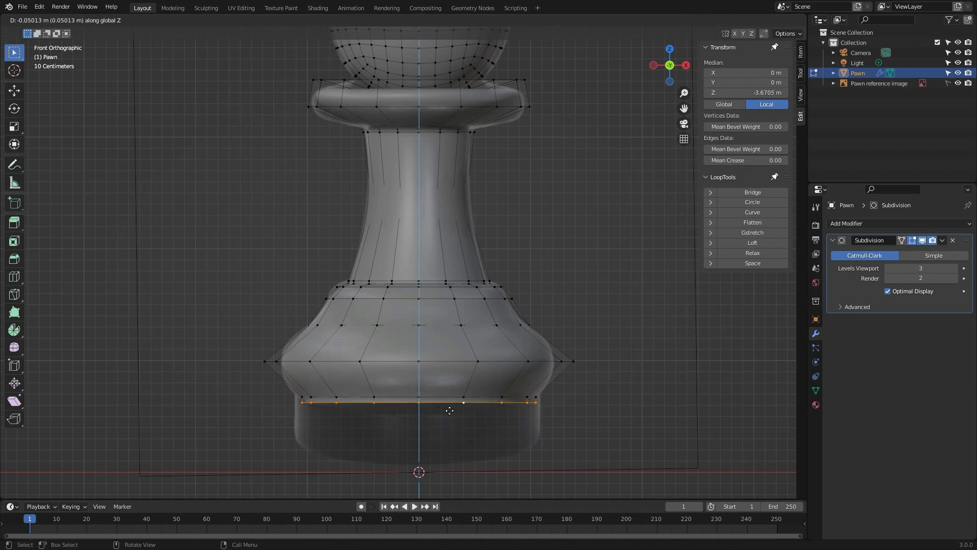
pyautogui.click(450, 411)
# - Extrude the bottom loop down along Z twice to form the straight-walled base down to the floor
pyautogui.press('e')
pyautogui.press('z')
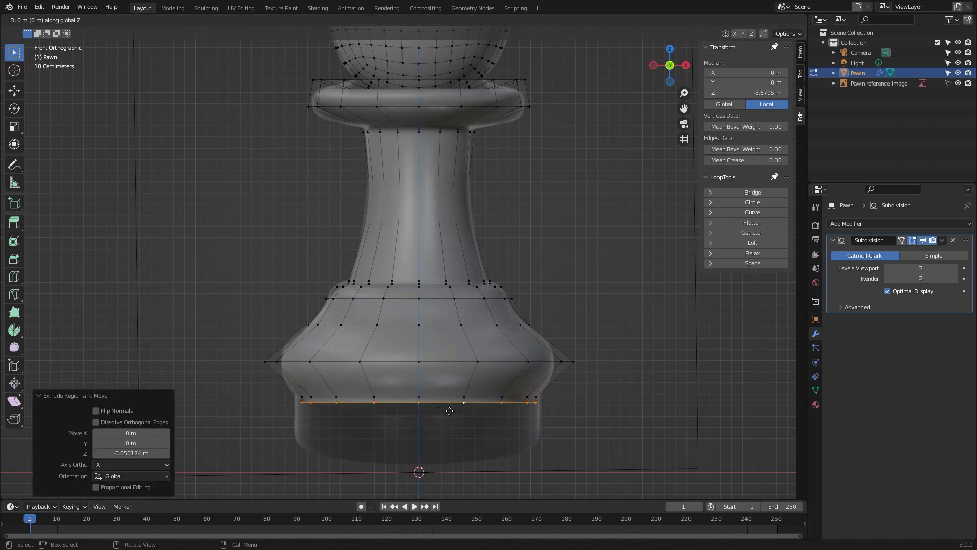
pyautogui.click(446, 455)
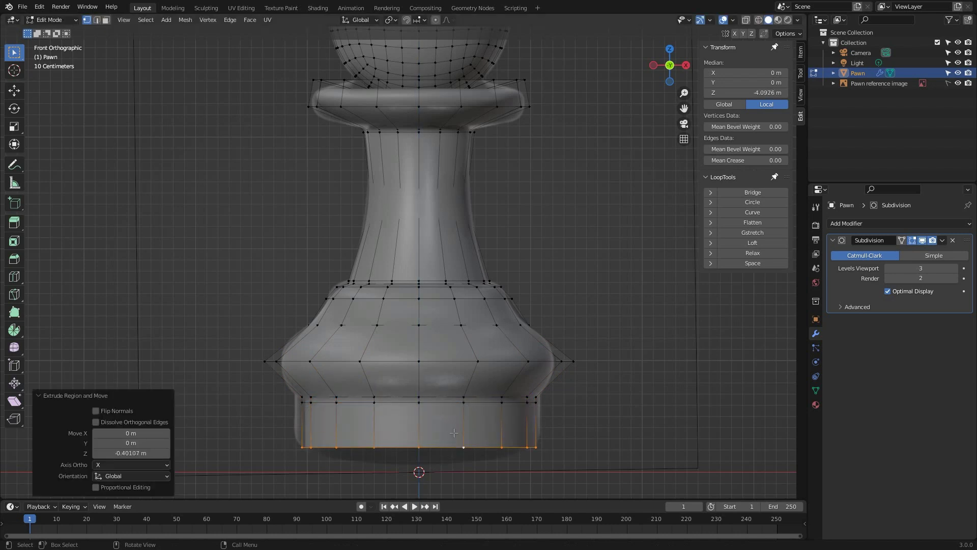
pyautogui.press('e')
pyautogui.press('z')
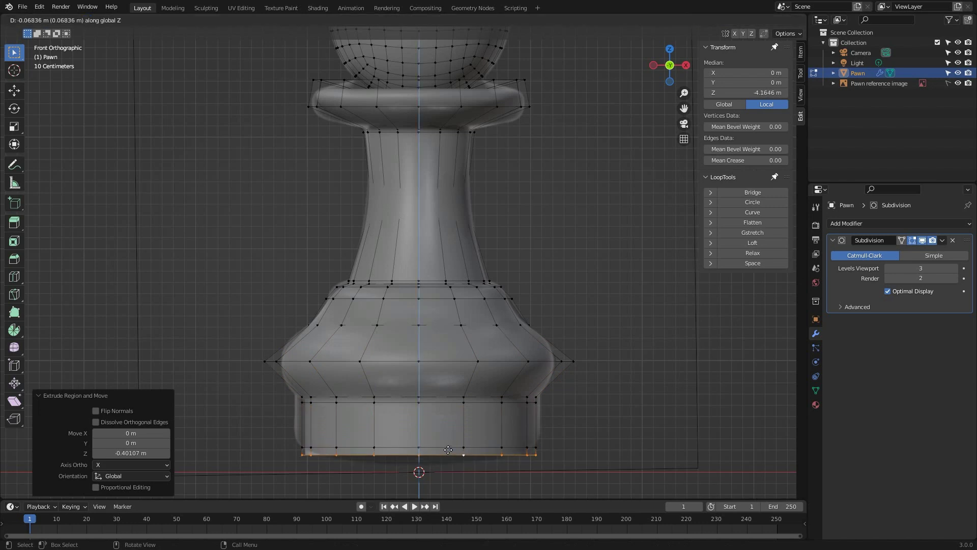
pyautogui.click(448, 449)
pyautogui.moveTo(448, 449); pyautogui.dragTo(426, 405, button='middle')
# - Extrude and scale the bottom loop inward twice to make a flat rim
pyautogui.keyDown('shift'); pyautogui.scroll(-5, 427, 405); pyautogui.keyUp('shift')
pyautogui.press('e')
pyautogui.press('s')
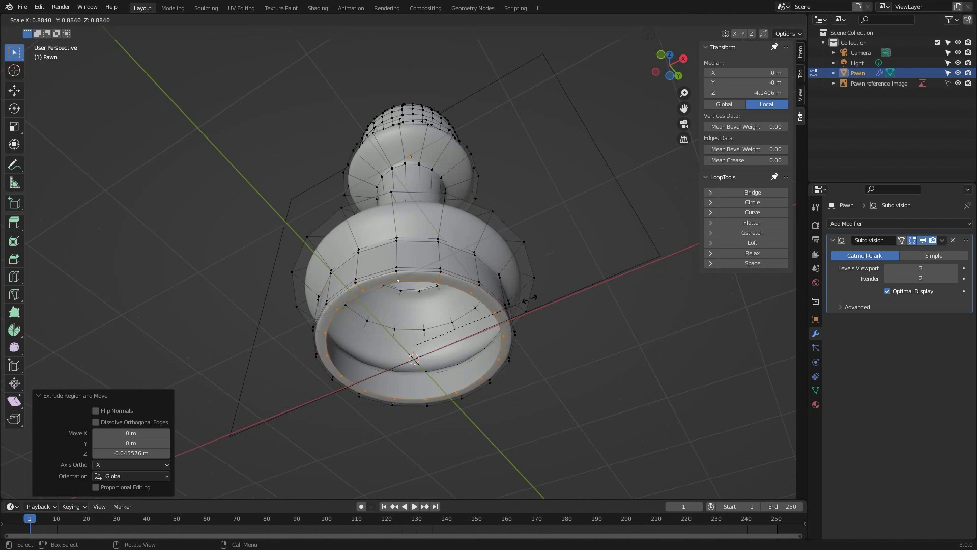
pyautogui.click(529, 299)
pyautogui.press('e')
pyautogui.press('s')
pyautogui.click(503, 310)
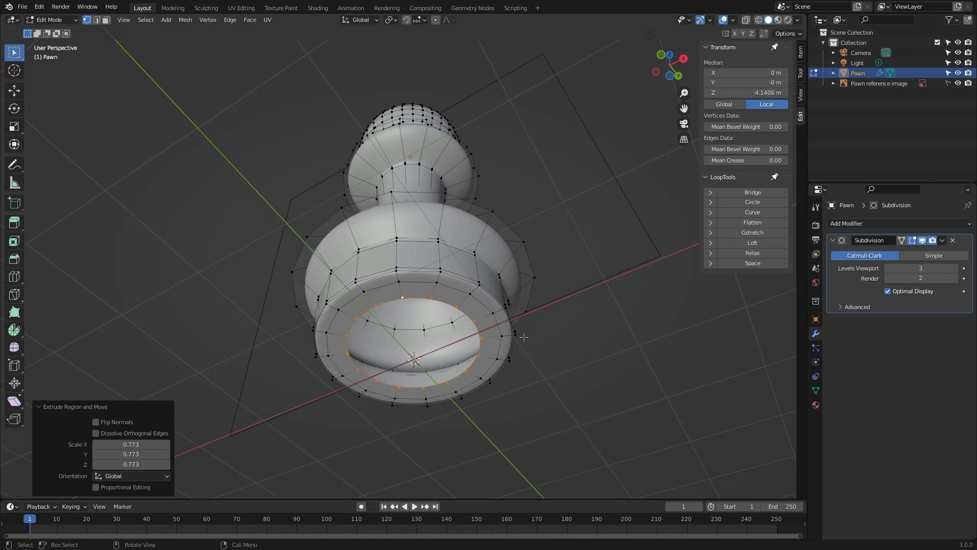
# - Cap the remaining opening with Face > Grid Fill and set its Offset to 3
pyautogui.click(247, 22)
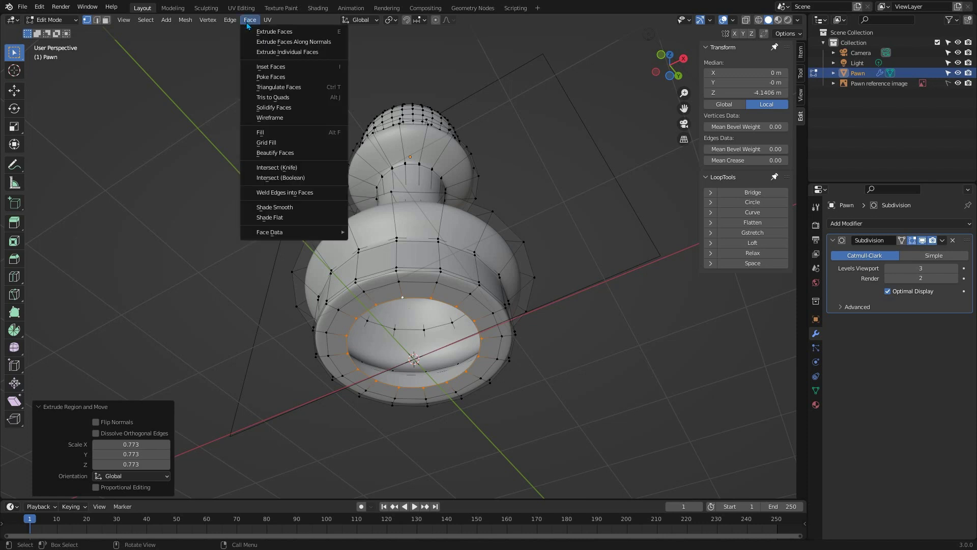
pyautogui.click(279, 143)
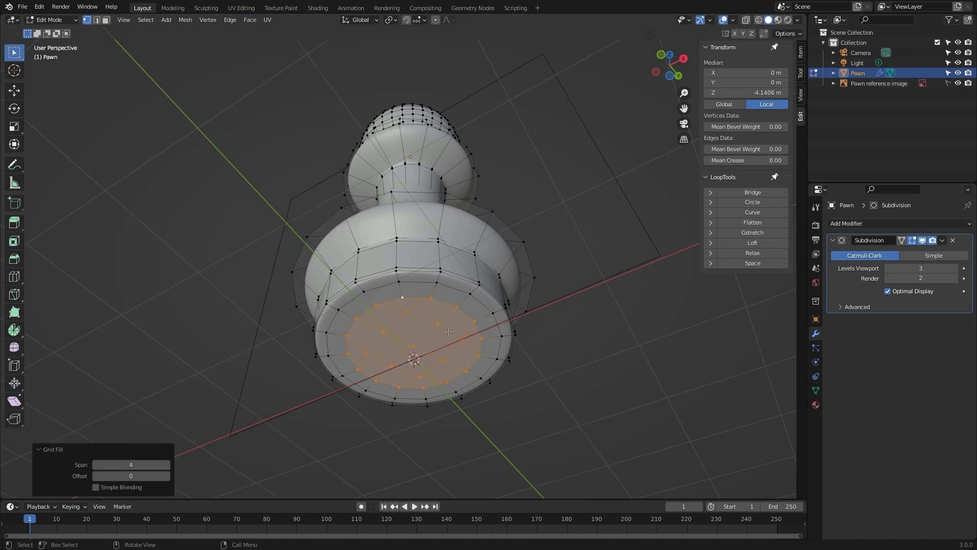
pyautogui.click(167, 476)
pyautogui.click(167, 476)
pyautogui.click(167, 476)
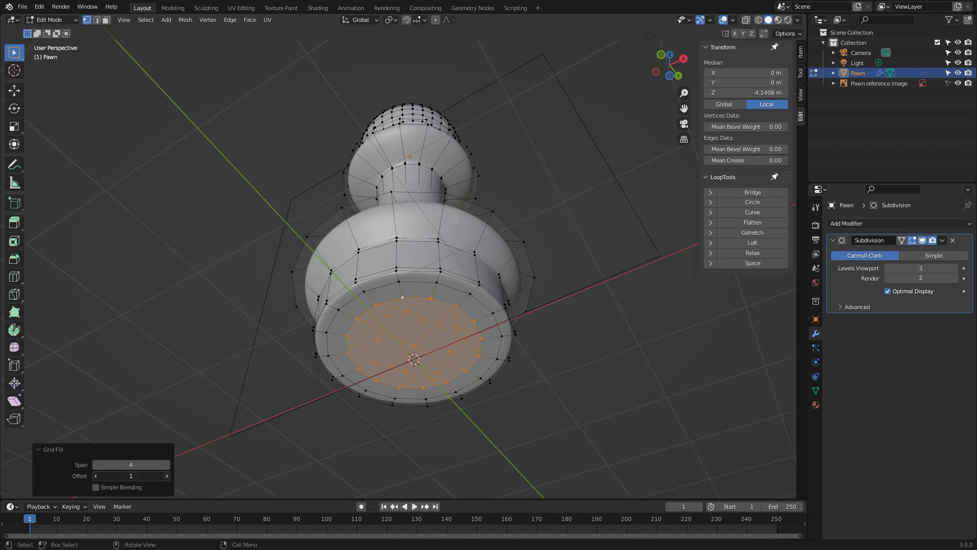
pyautogui.moveTo(305, 387); pyautogui.dragTo(407, 284, button='middle')
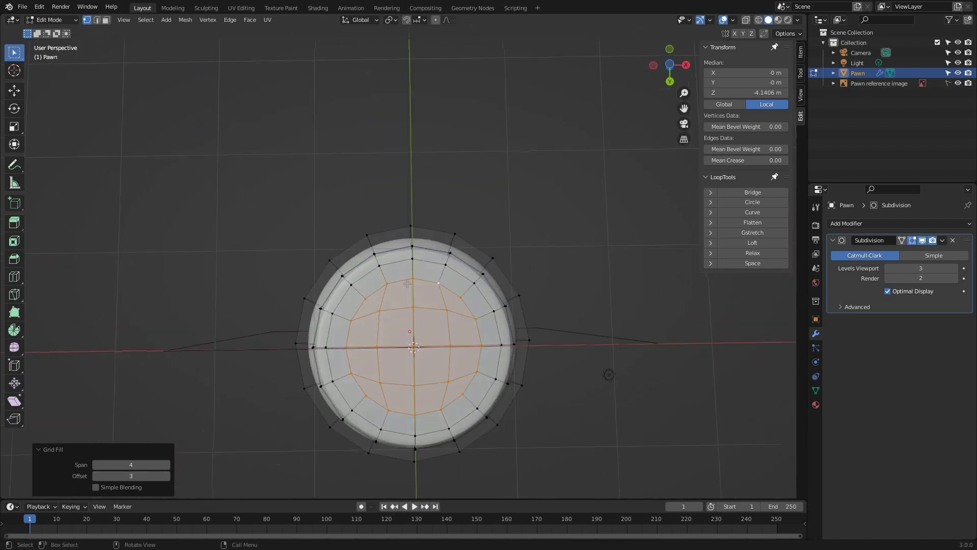
pyautogui.moveTo(450, 345); pyautogui.dragTo(401, 295, button='middle')
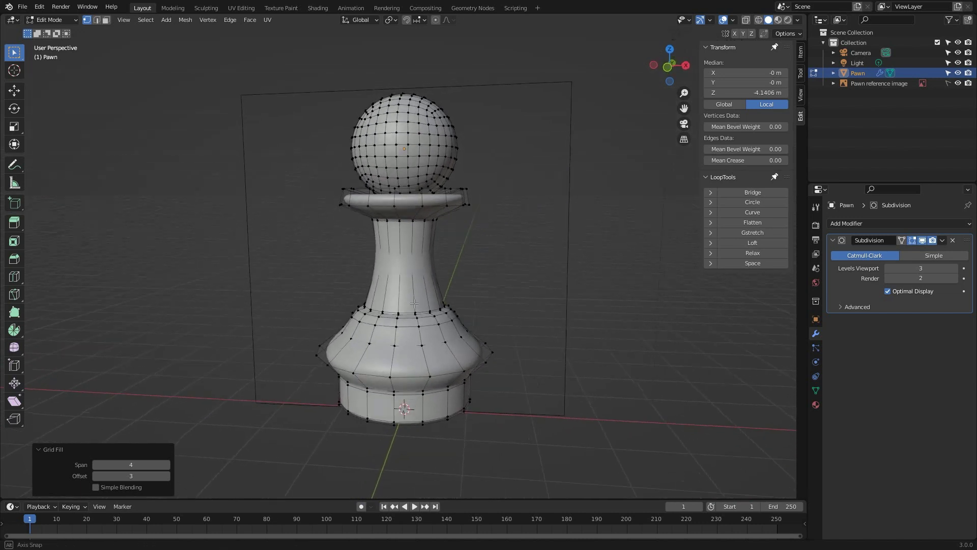
# - In Object Mode set Dimensions Z to 4cm, then paste the 0.008 scale into Scale X and Y
pyautogui.press('Tab')
pyautogui.click(765, 228)
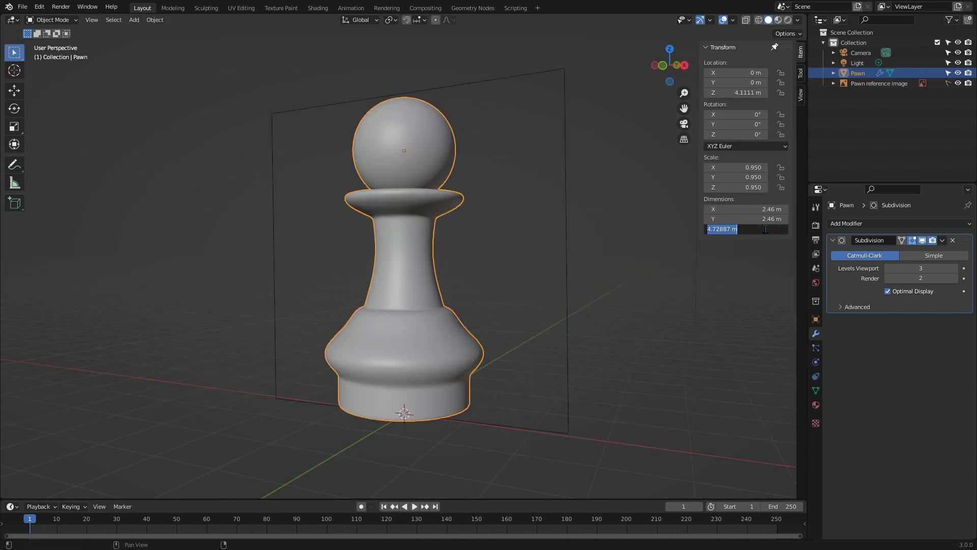
pyautogui.write('4cm')
pyautogui.press('Return')
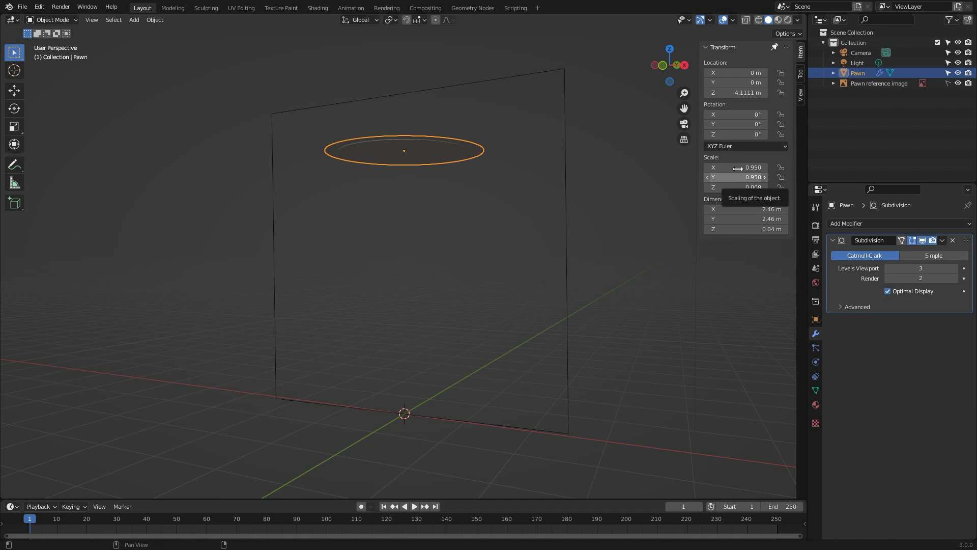
pyautogui.hotkey('ctrl', 'v')
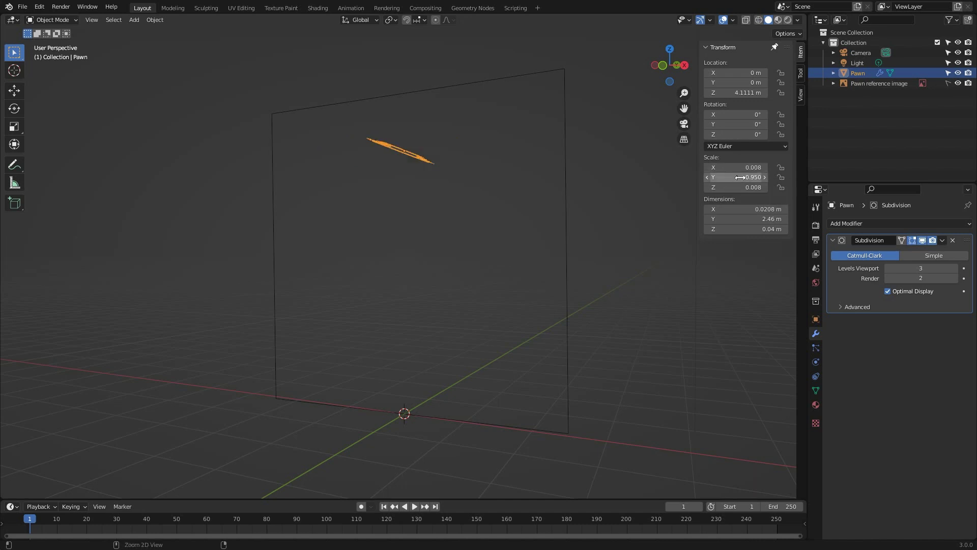
pyautogui.write('0.008')
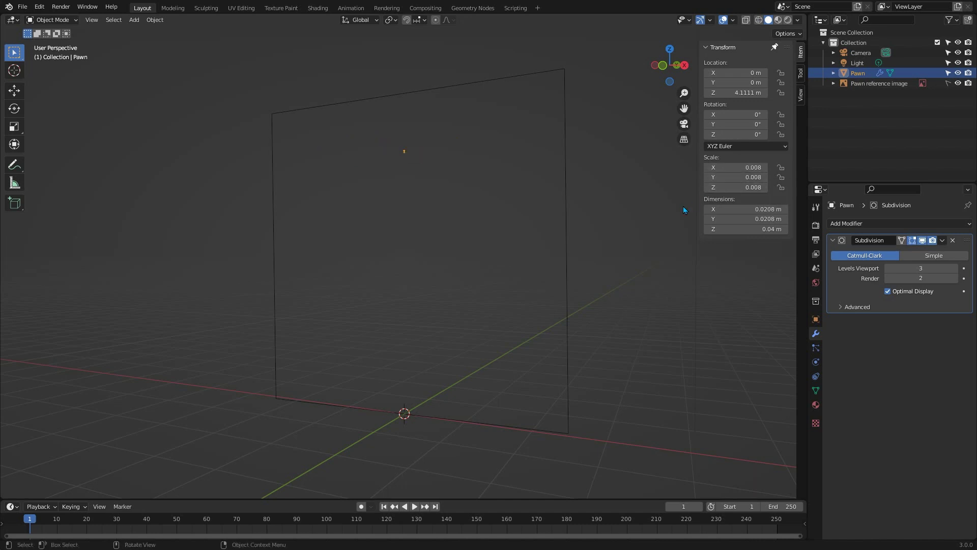
pyautogui.press('KP_Decimal')
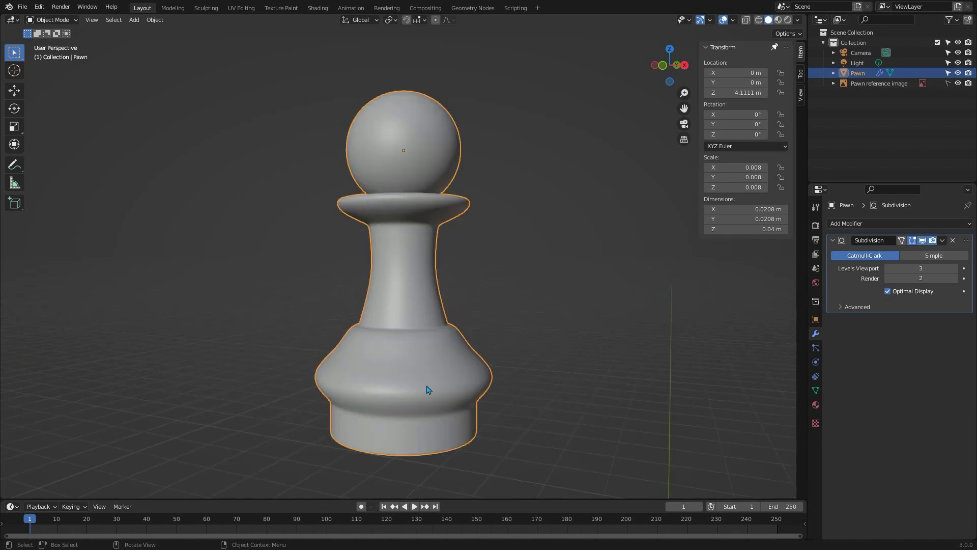
# - Snap the 3D cursor to the centre vertex of the pawn's bottom cap
pyautogui.press('Tab')
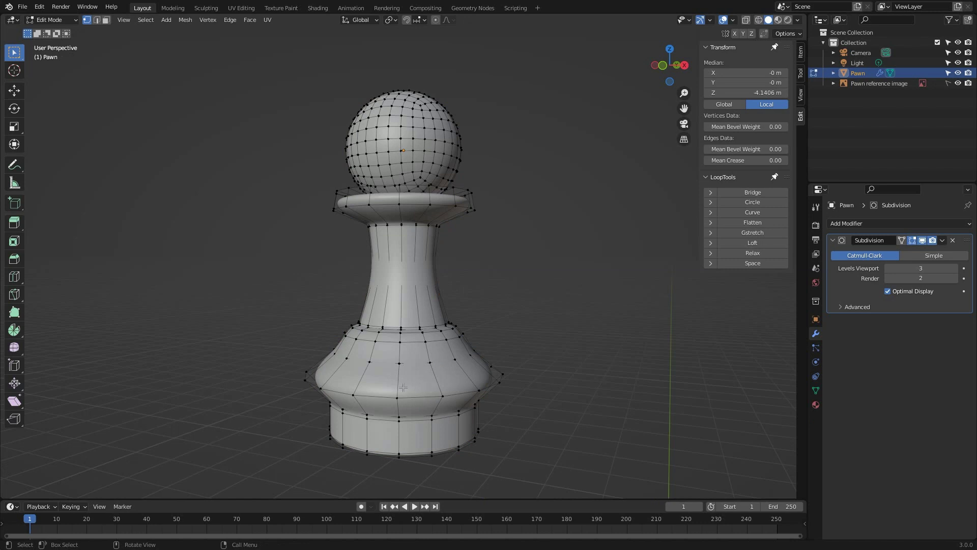
pyautogui.keyDown('shift'); pyautogui.moveTo(403, 388); pyautogui.dragTo(419, 372, button='middle'); pyautogui.keyUp('shift')
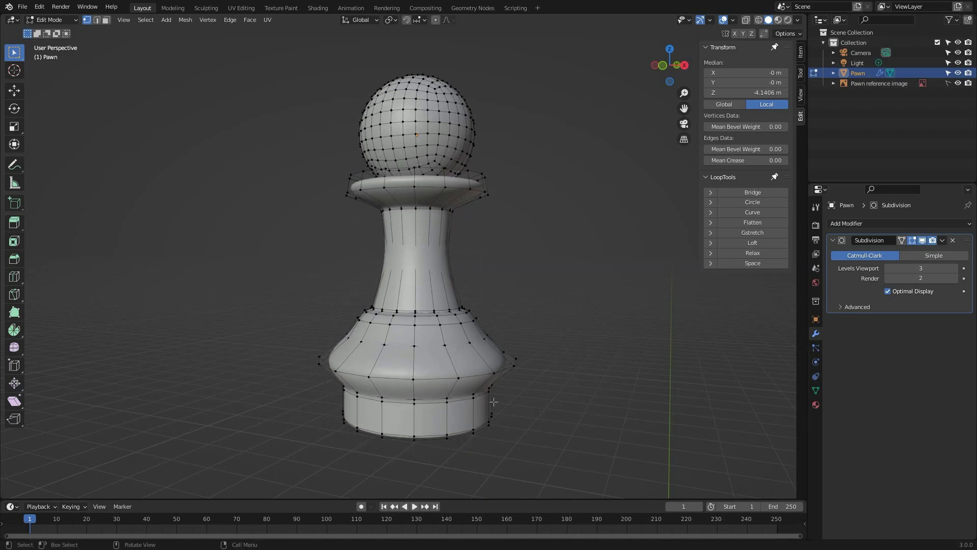
pyautogui.moveTo(493, 402); pyautogui.dragTo(484, 333, button='middle')
pyautogui.click(415, 416)
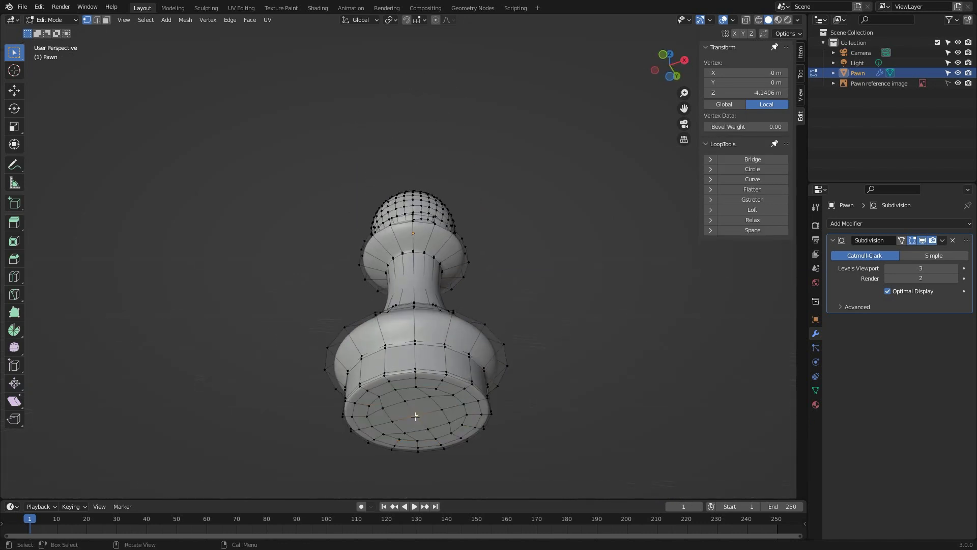
pyautogui.hotkey('shift', 's')
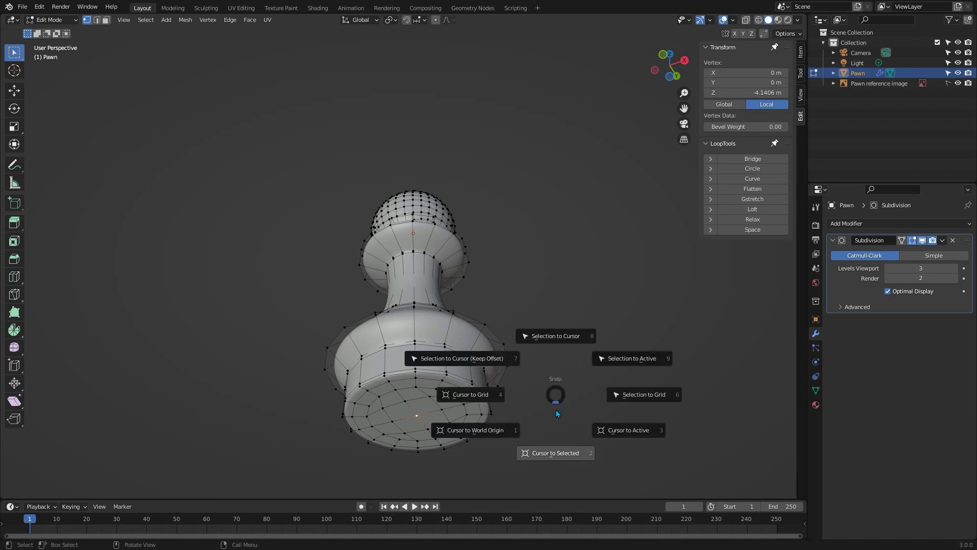
pyautogui.click(563, 456)
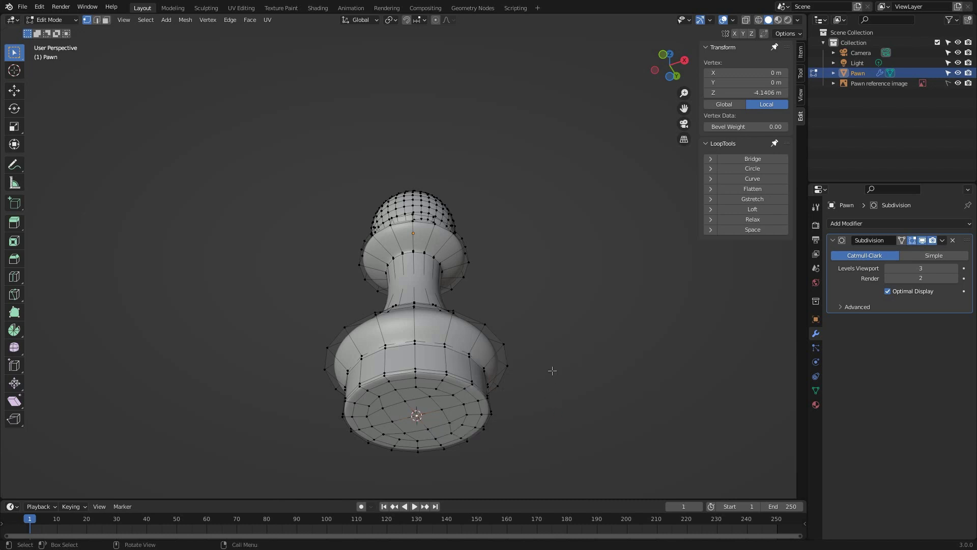
# - In Object Mode, set the pawn's origin to the 3D cursor
pyautogui.press('Tab')
pyautogui.rightClick(526, 338)
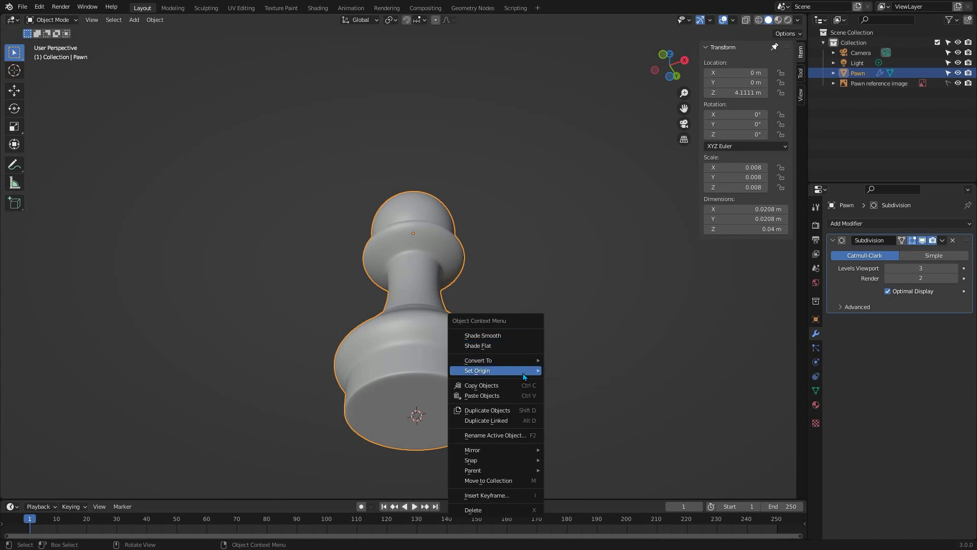
pyautogui.moveTo(523, 374)
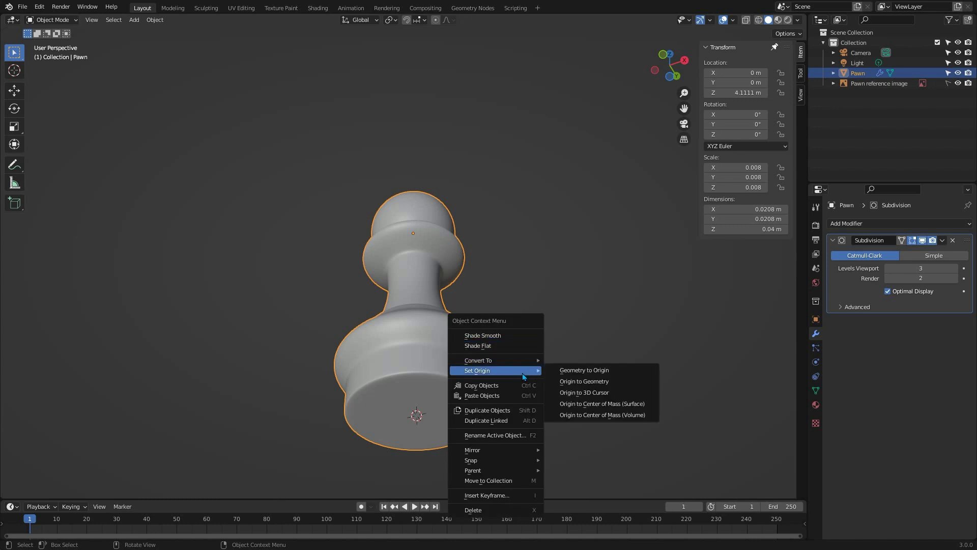
pyautogui.click(591, 392)
pyautogui.moveTo(554, 202); pyautogui.dragTo(521, 288, button='middle')
pyautogui.scroll(-4, 520, 288)
# - Set the pawn's Location Z to 0 m in the N panel
pyautogui.press('q')
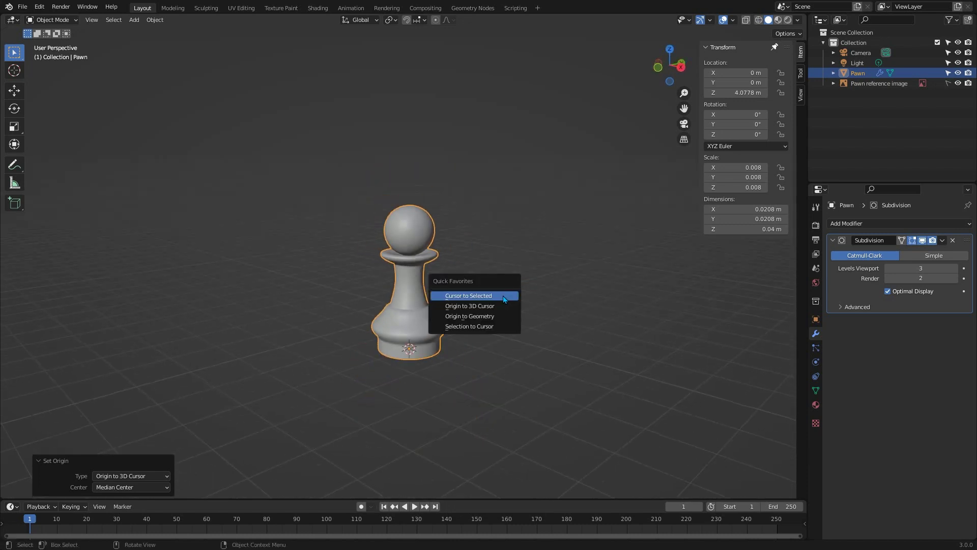
pyautogui.click(506, 309)
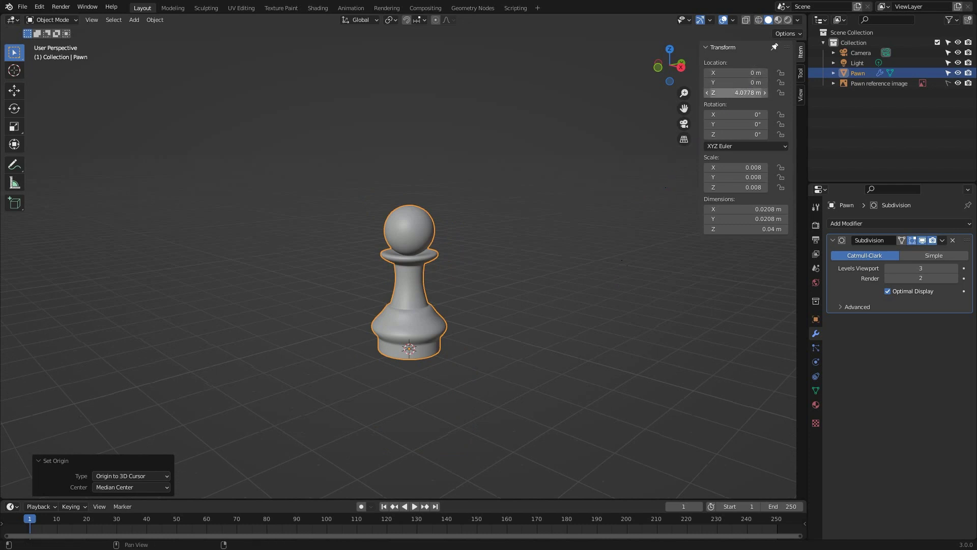
pyautogui.click(743, 92)
pyautogui.write('0')
pyautogui.press('Return')
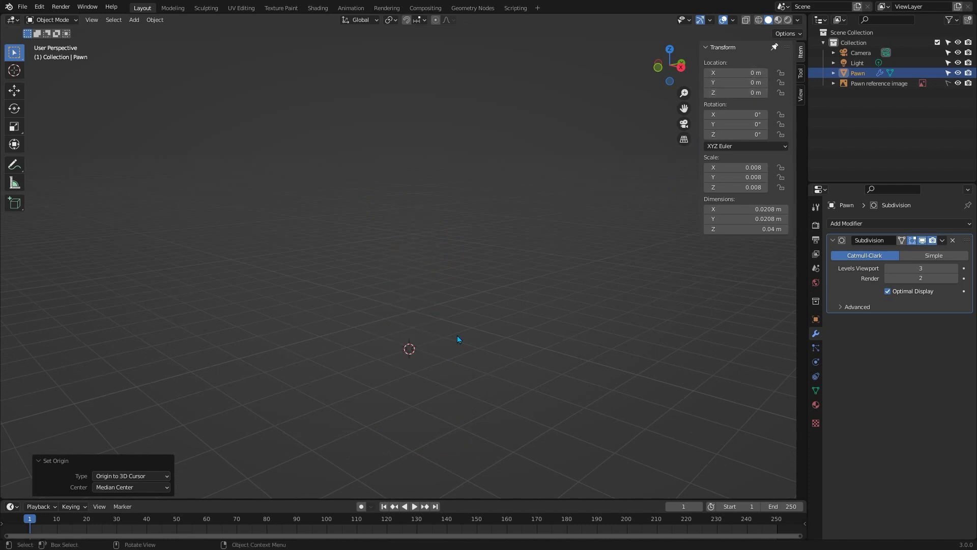
# - Apply All Transforms to the pawn so its scale reads 1.000
pyautogui.hotkey('ctrl', 'a')
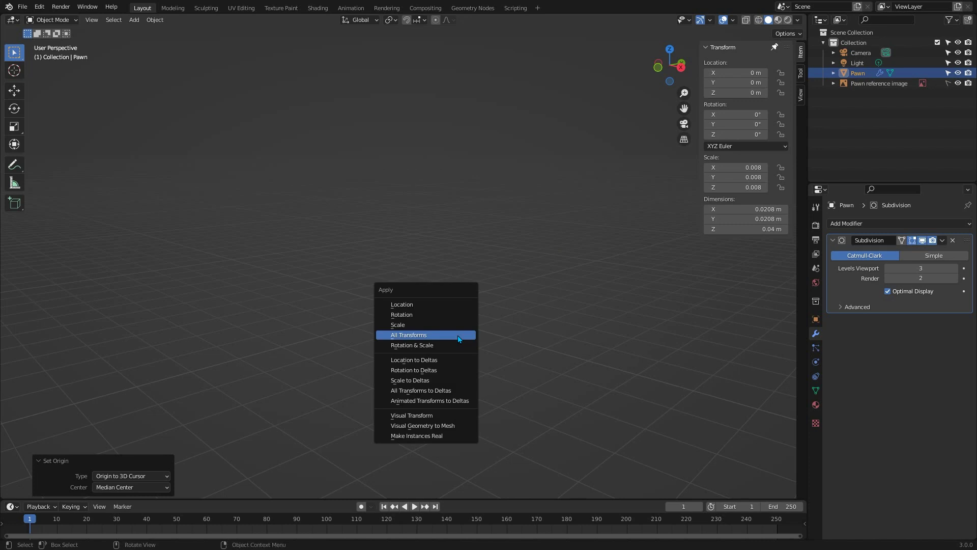
pyautogui.click(458, 338)
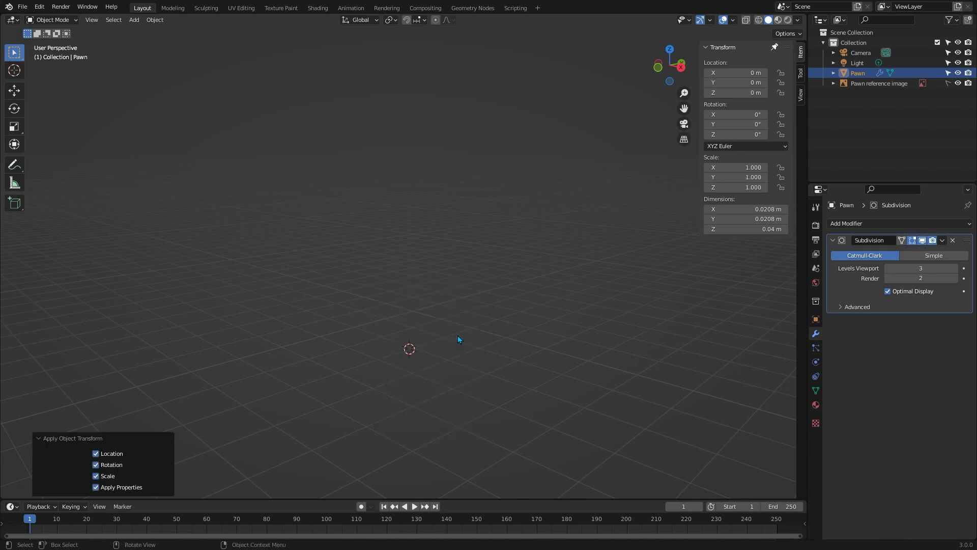
pyautogui.press('KP_Decimal')
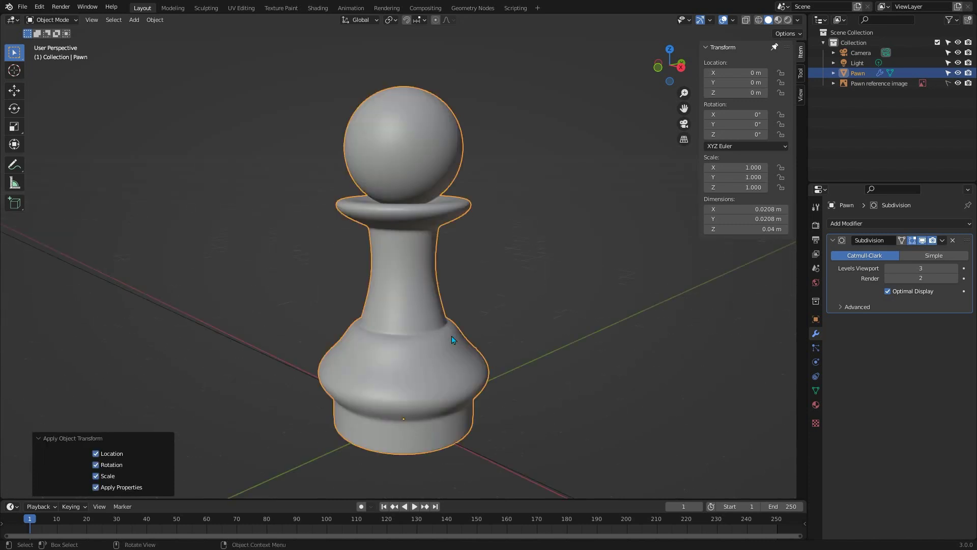
pyautogui.scroll(-5, 426, 363)
pyautogui.moveTo(426, 352); pyautogui.dragTo(448, 298, button='middle')
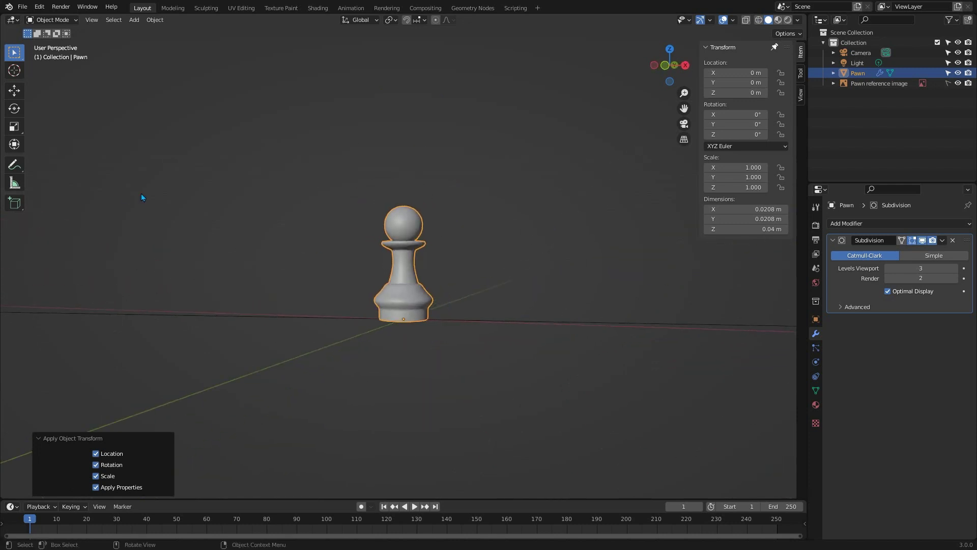
# - Save the file as Pawn200122.blend
pyautogui.click(23, 7)
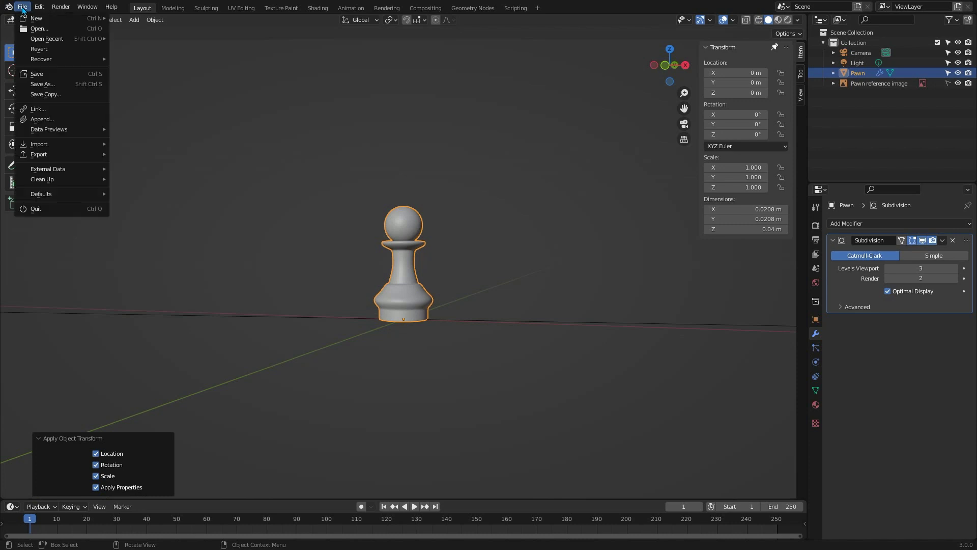
pyautogui.click(49, 74)
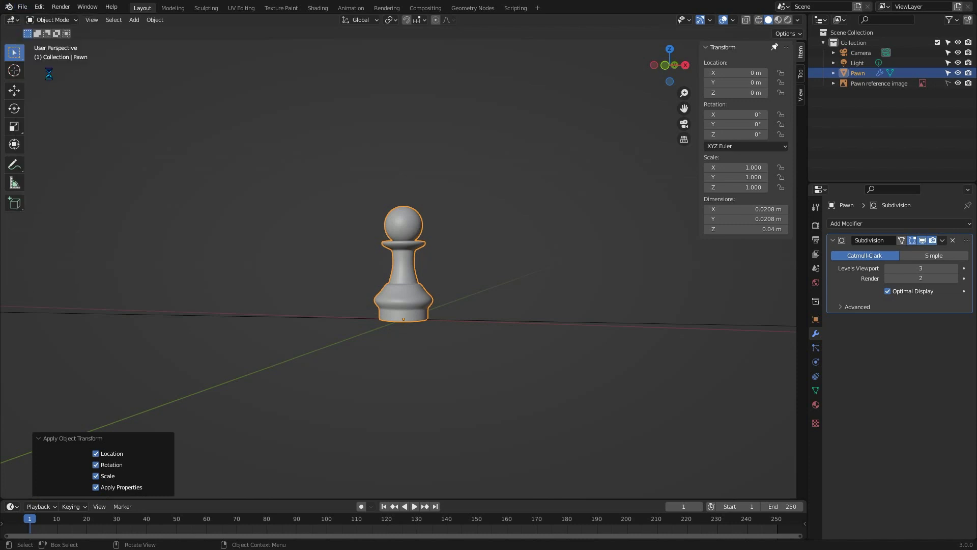
pyautogui.moveTo(506, 257); pyautogui.dragTo(481, 269, button='middle')
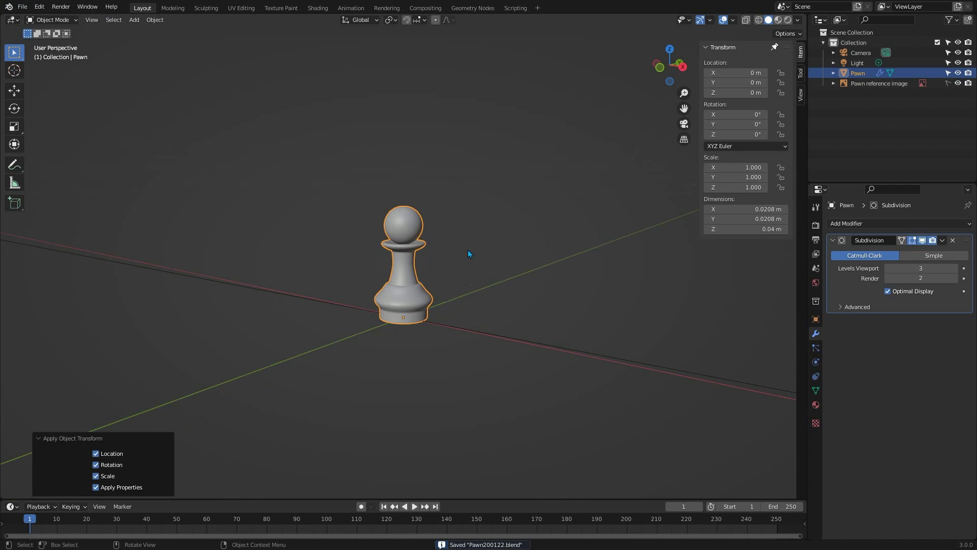